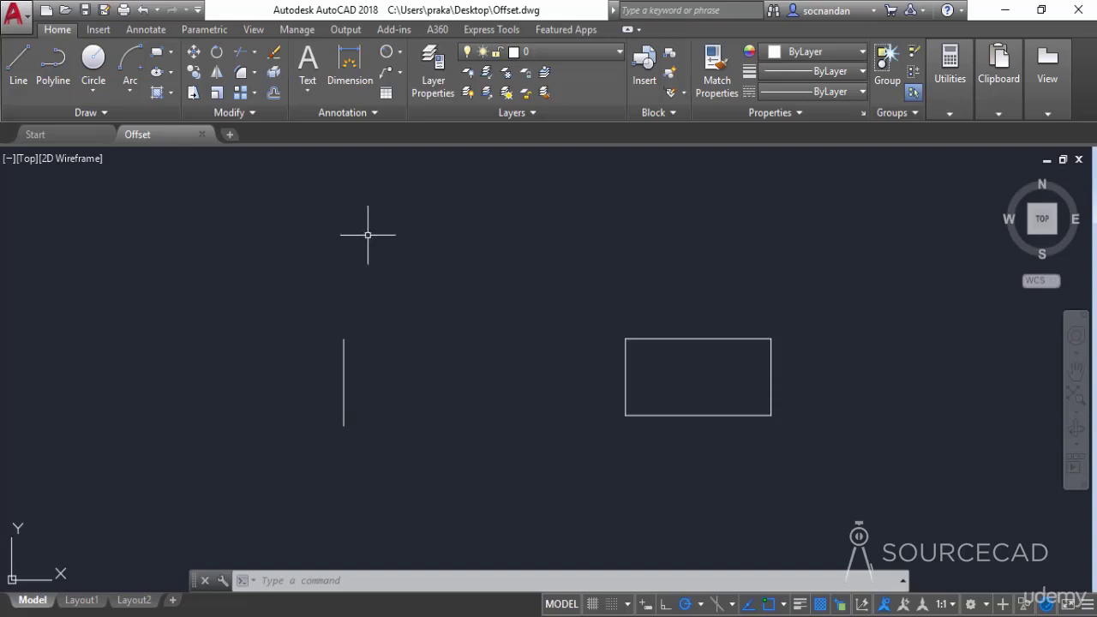
Step: Offset the vertical line 2 units to the right
click(275, 92)
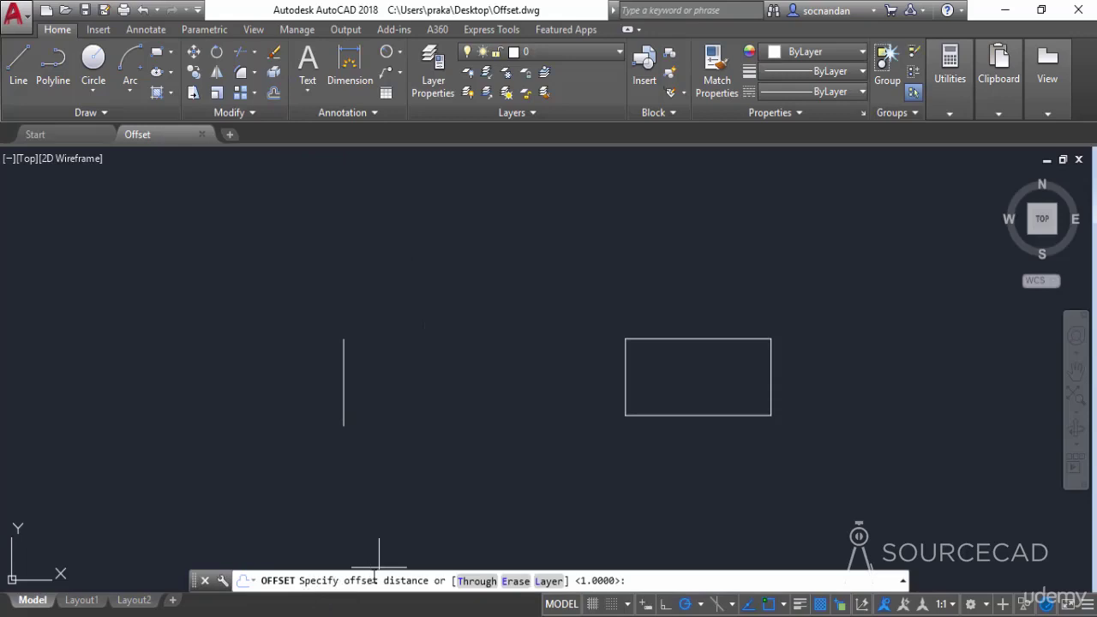
text(2)
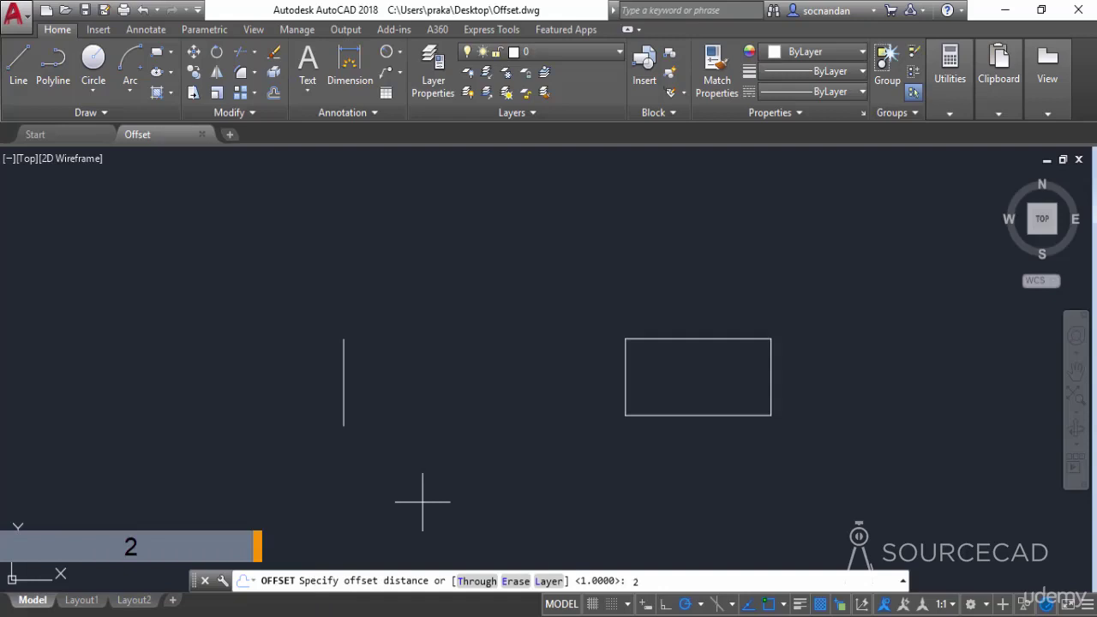
key(Return)
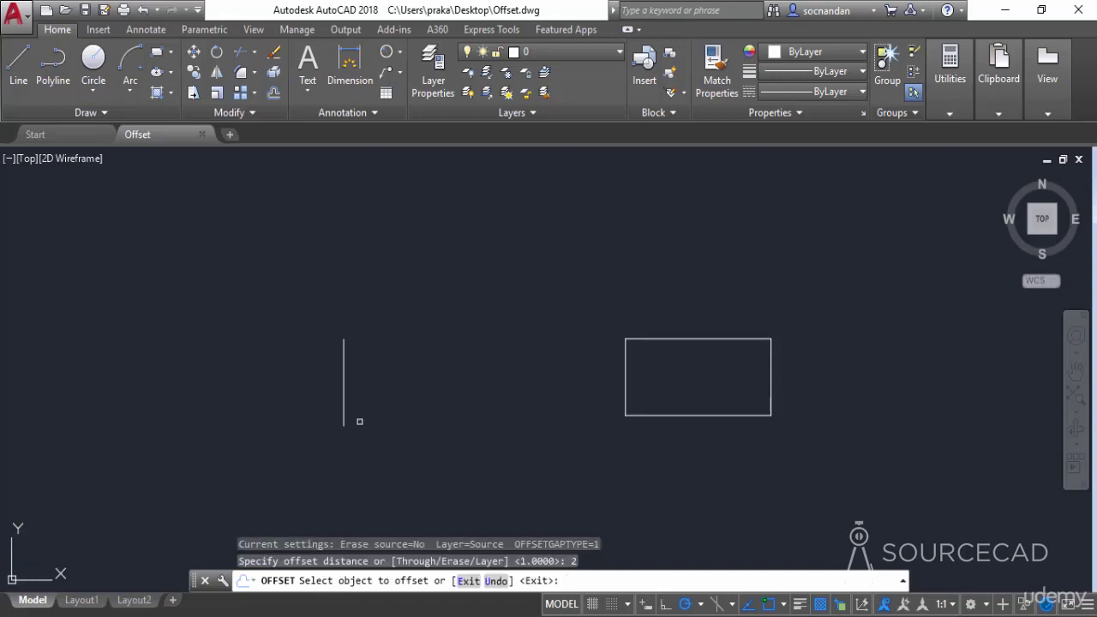
click(344, 363)
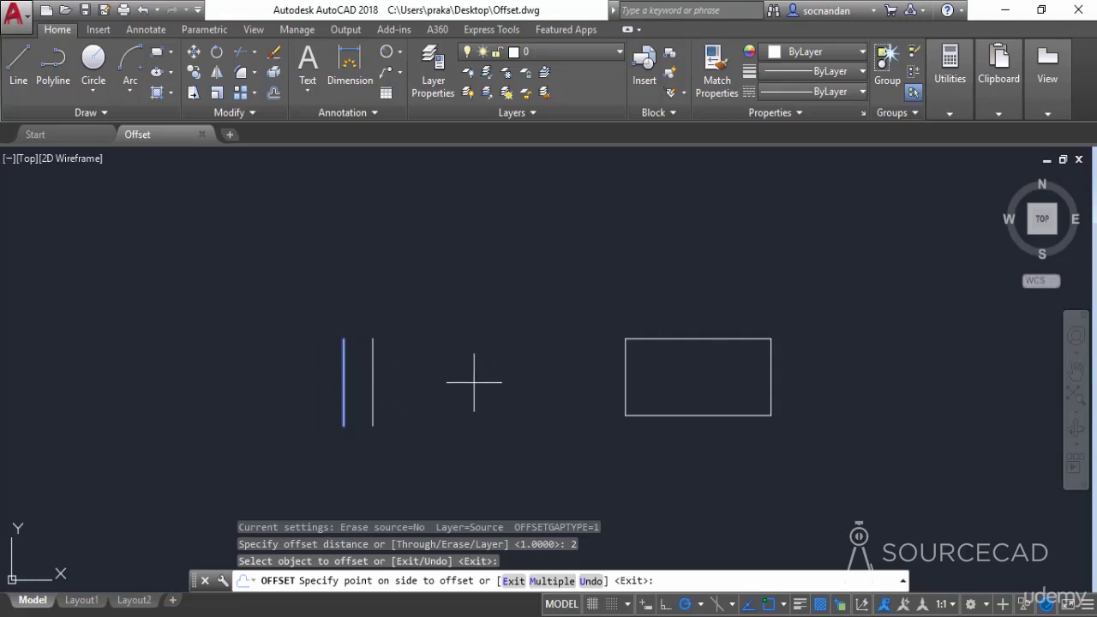
click(474, 382)
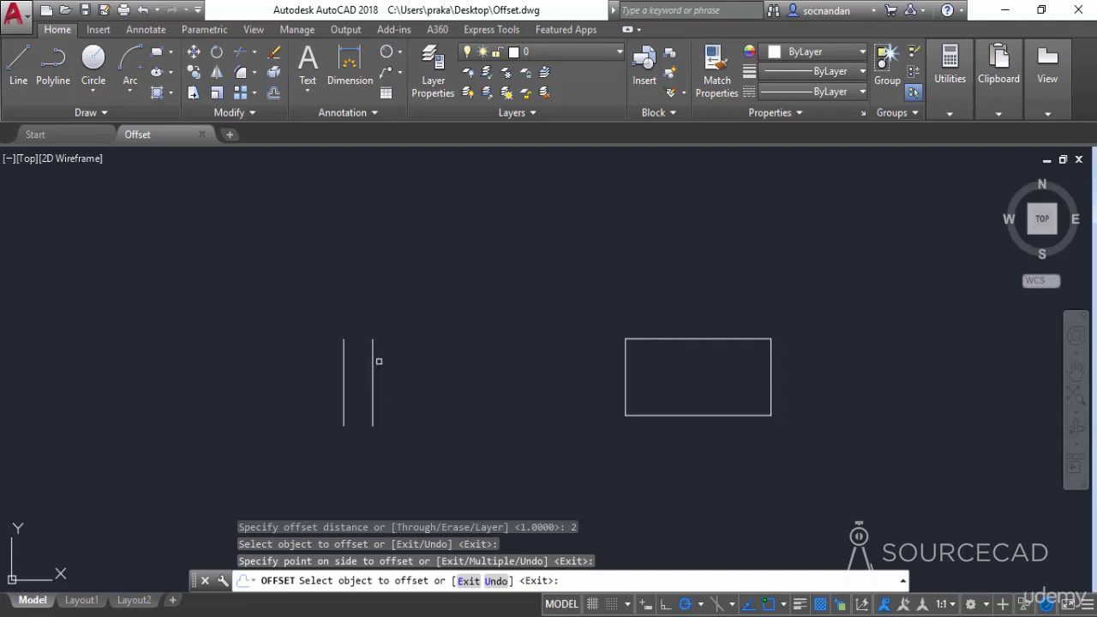
Step: Keep offsetting each new line another 2 units further right
click(373, 382)
click(452, 361)
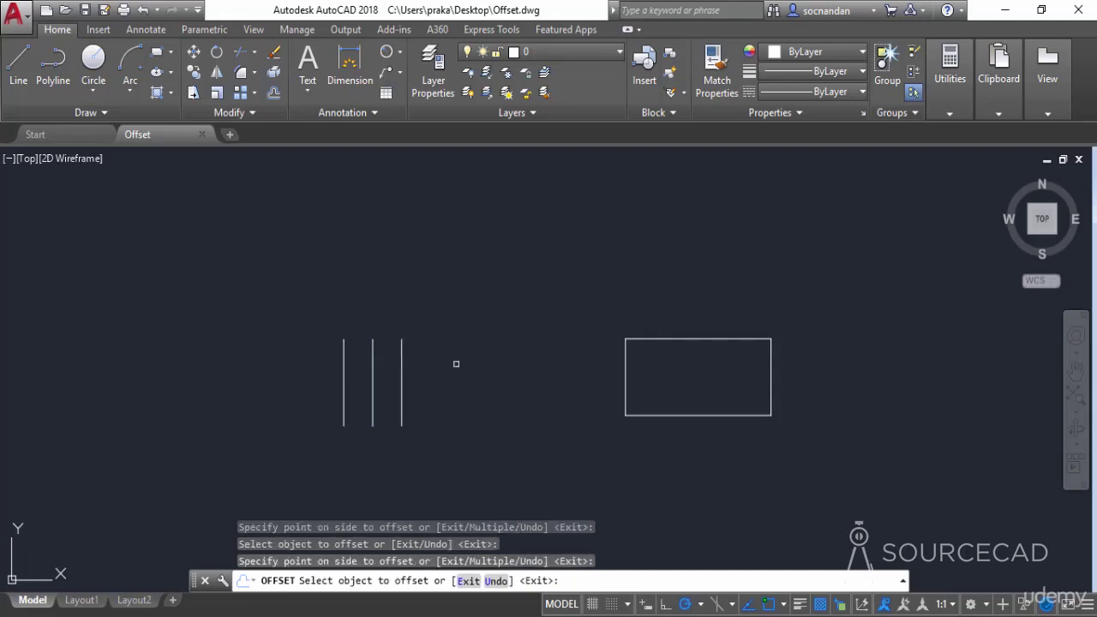
click(402, 369)
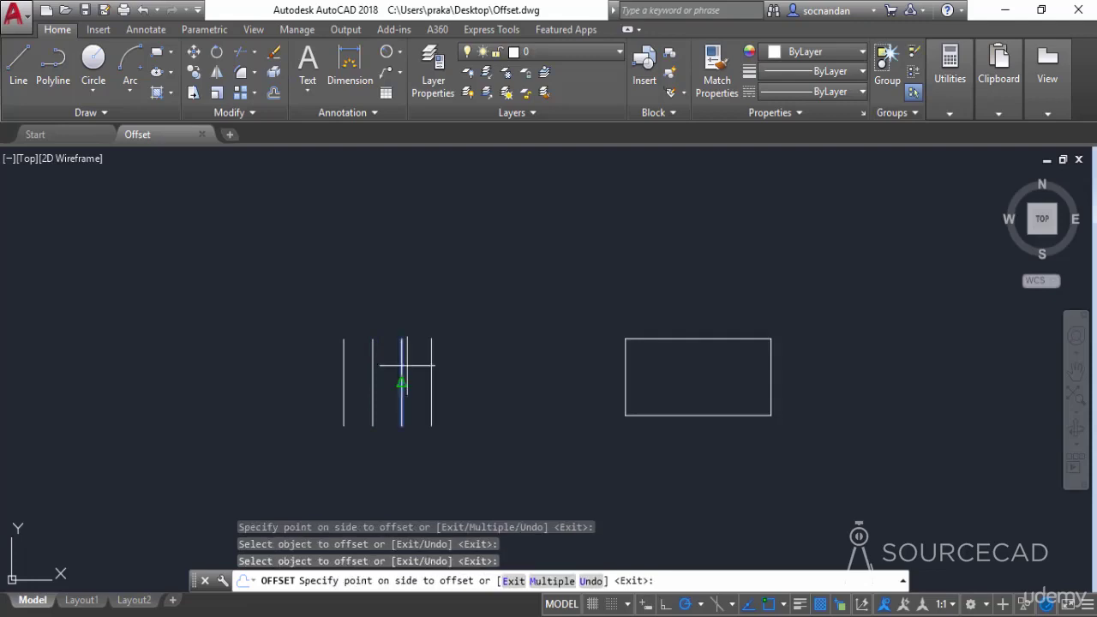
click(437, 366)
click(431, 380)
click(462, 356)
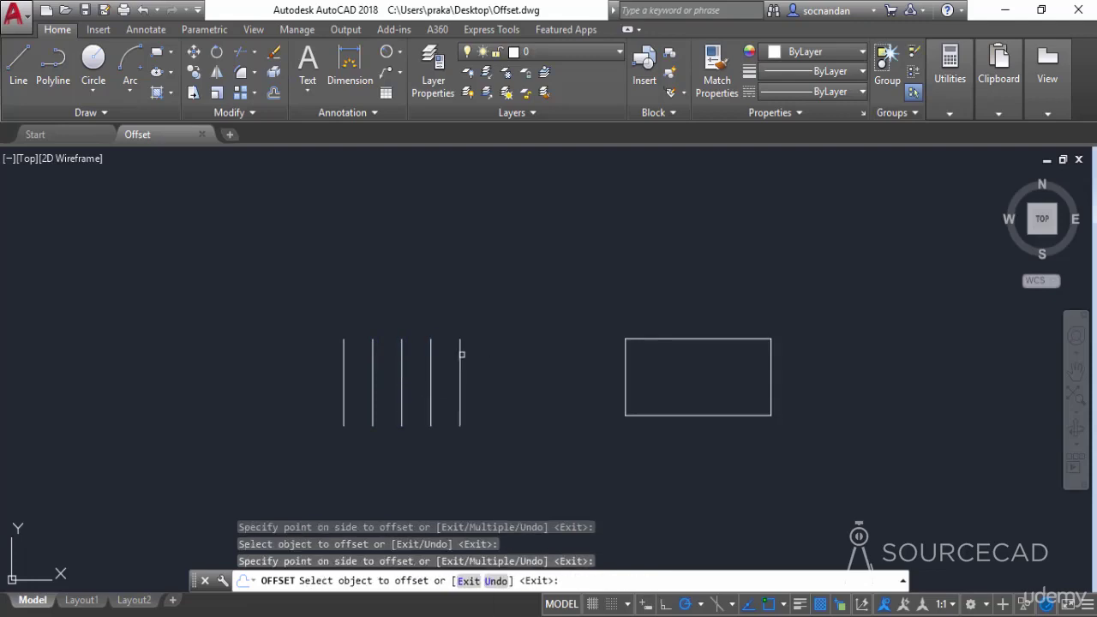
Step: Add 2-unit offset copies left of the original line, then undo all copies
click(343, 348)
click(330, 355)
click(315, 363)
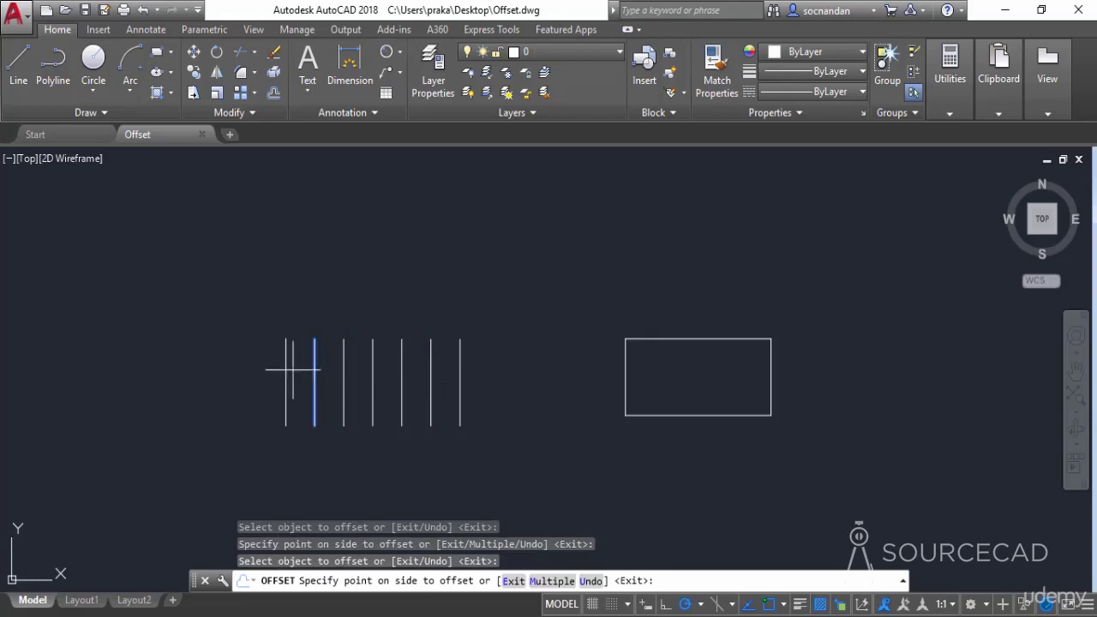
click(295, 377)
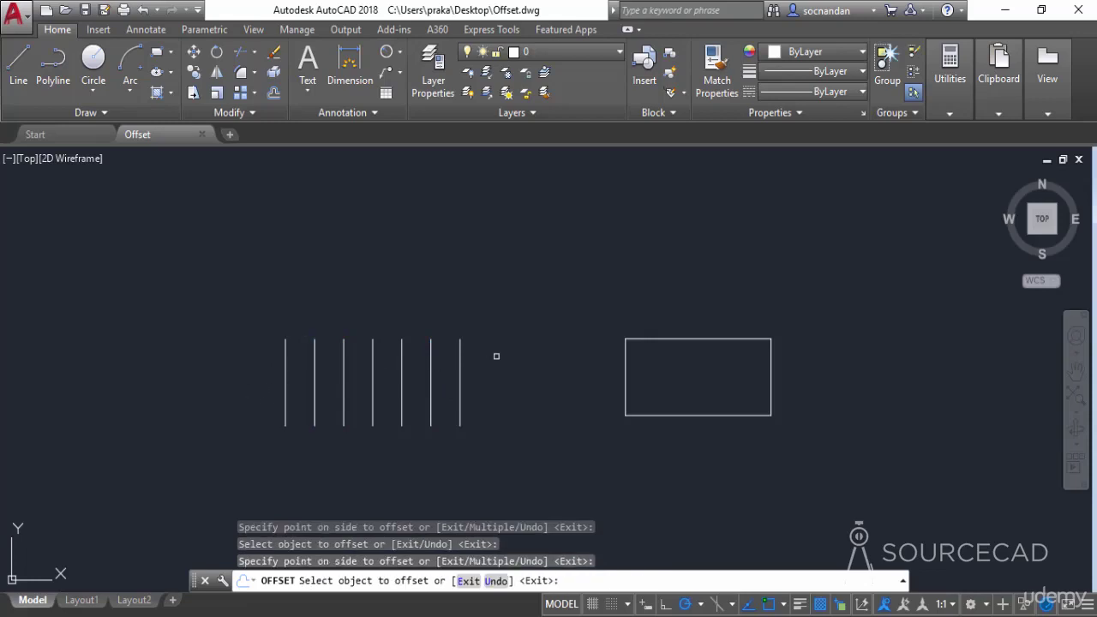
key(Escape)
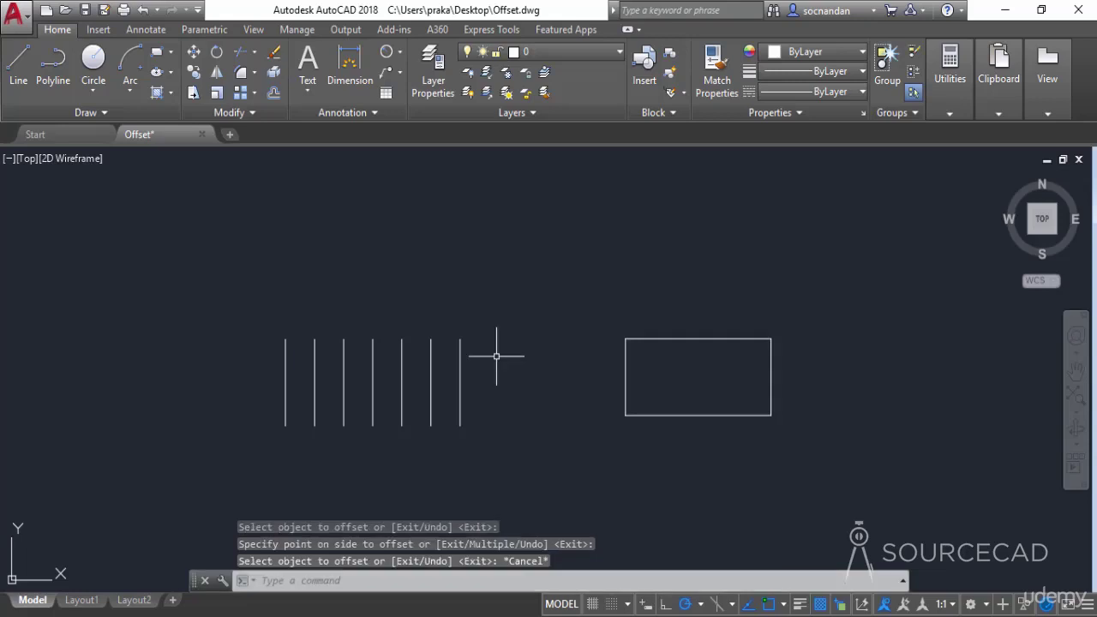
key(ctrl+z)
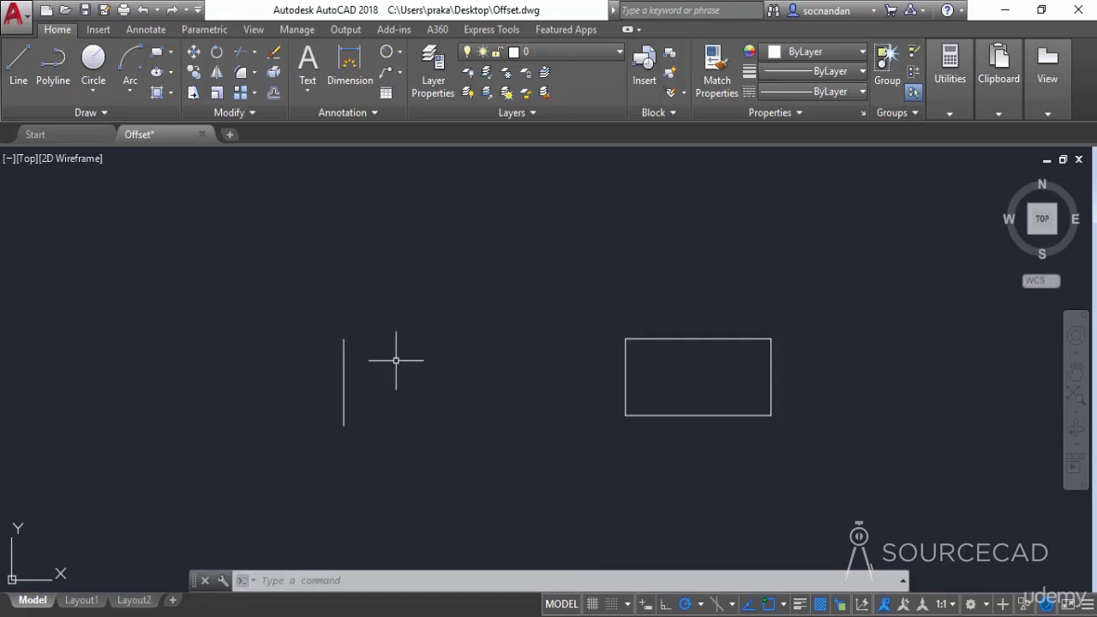
Step: Offset the vertical line at distance 2 using the Multiple option, placing one copy right
click(274, 94)
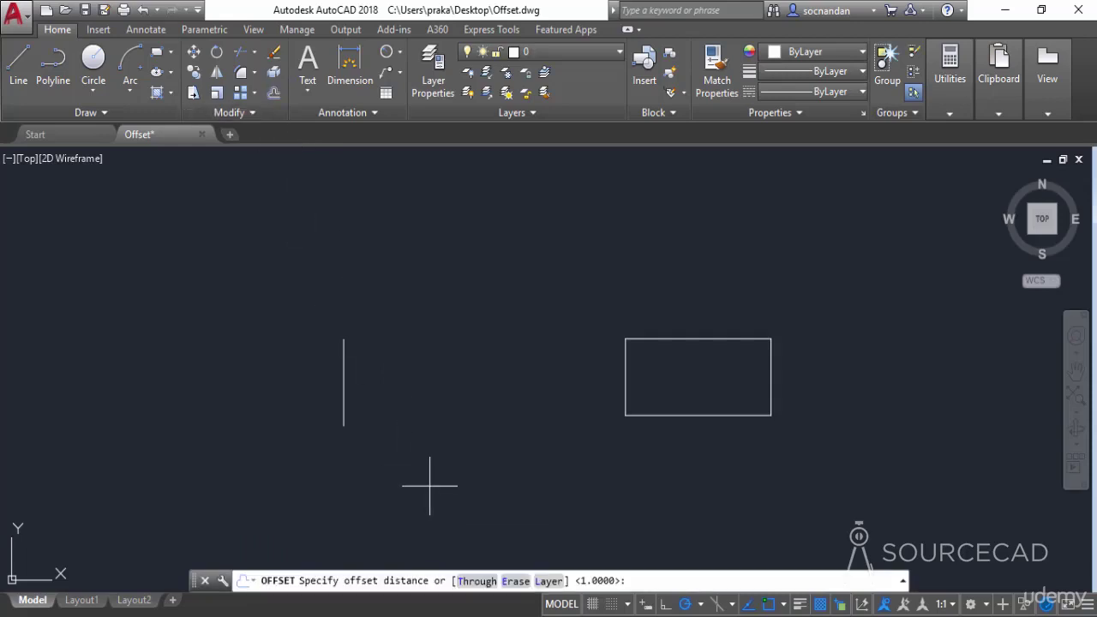
text(2)
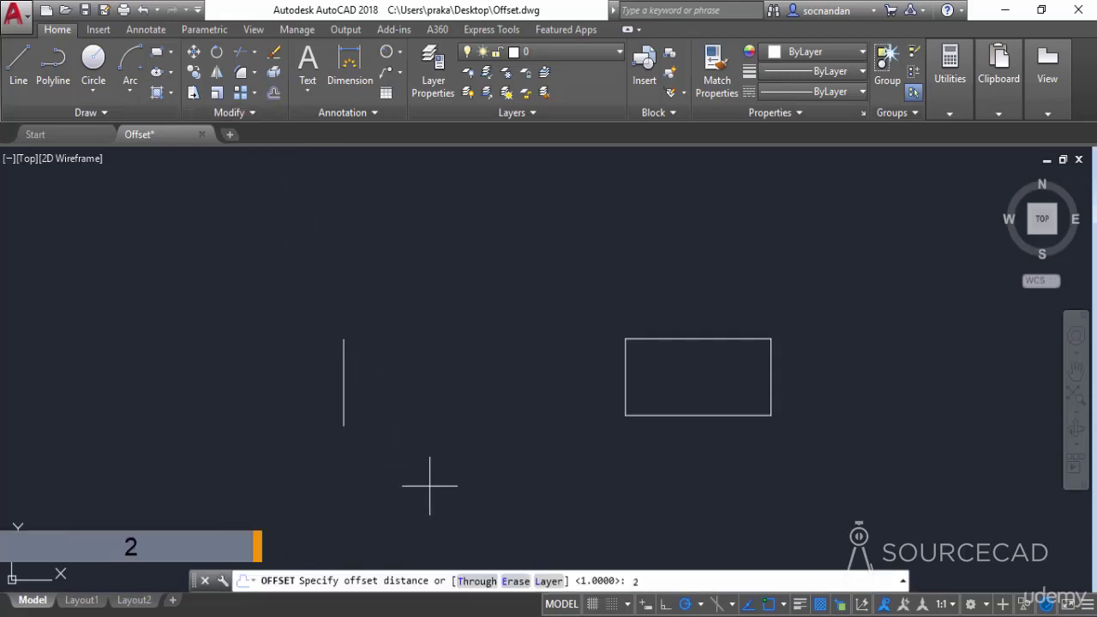
key(Return)
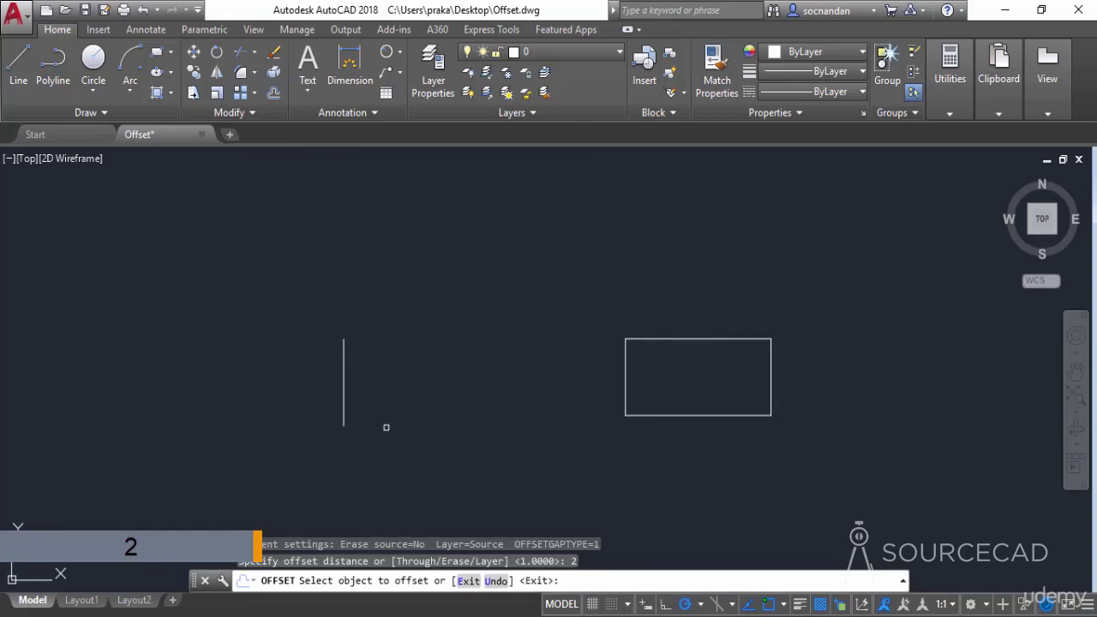
click(344, 390)
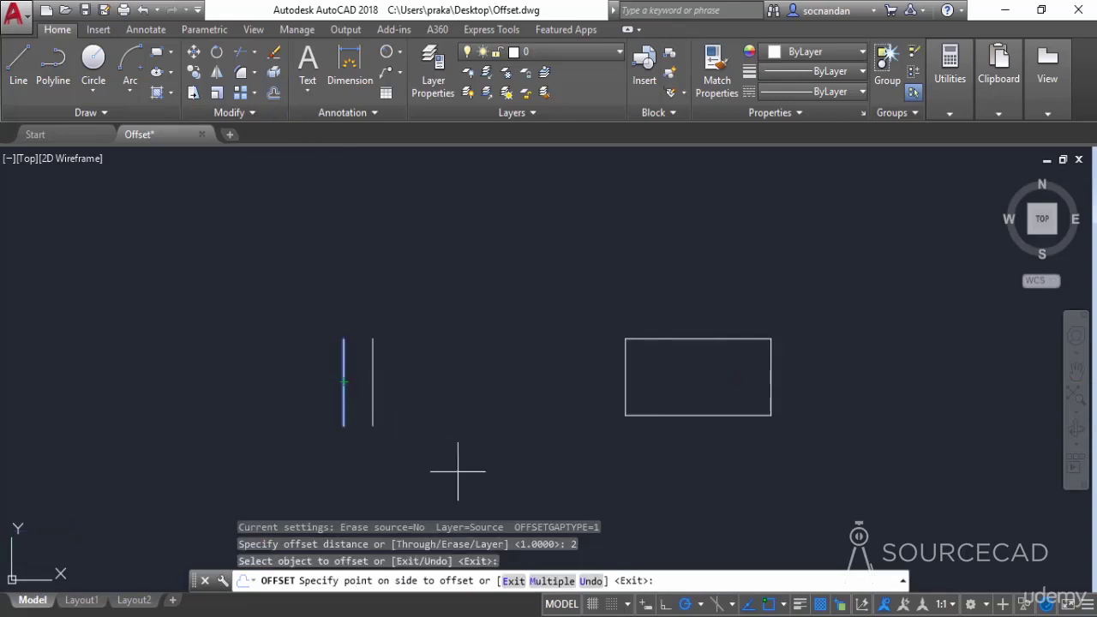
click(552, 584)
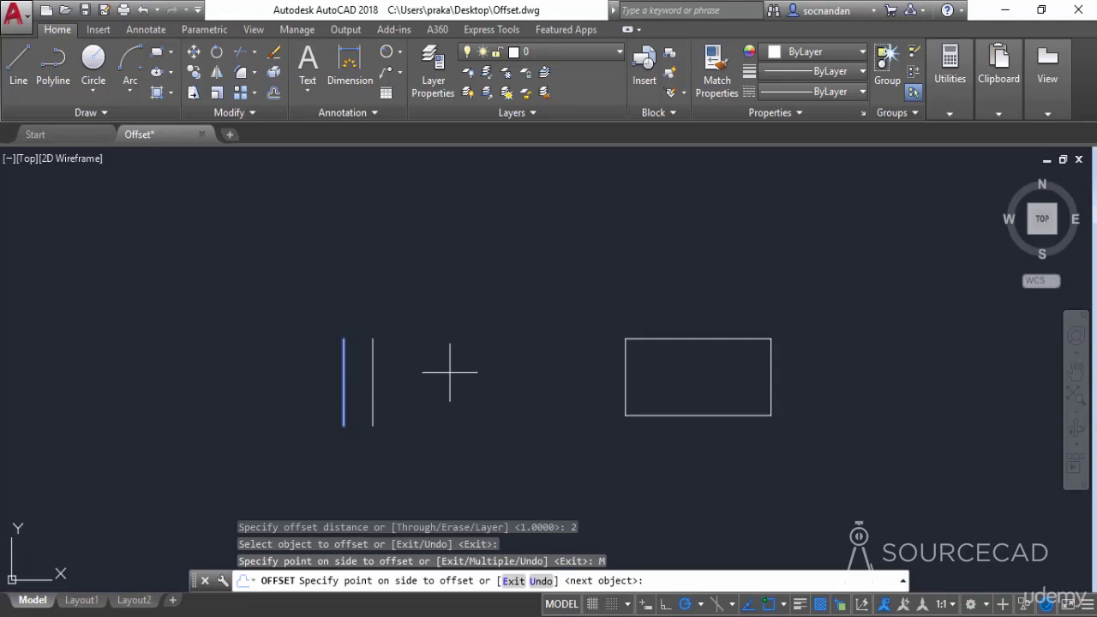
click(451, 374)
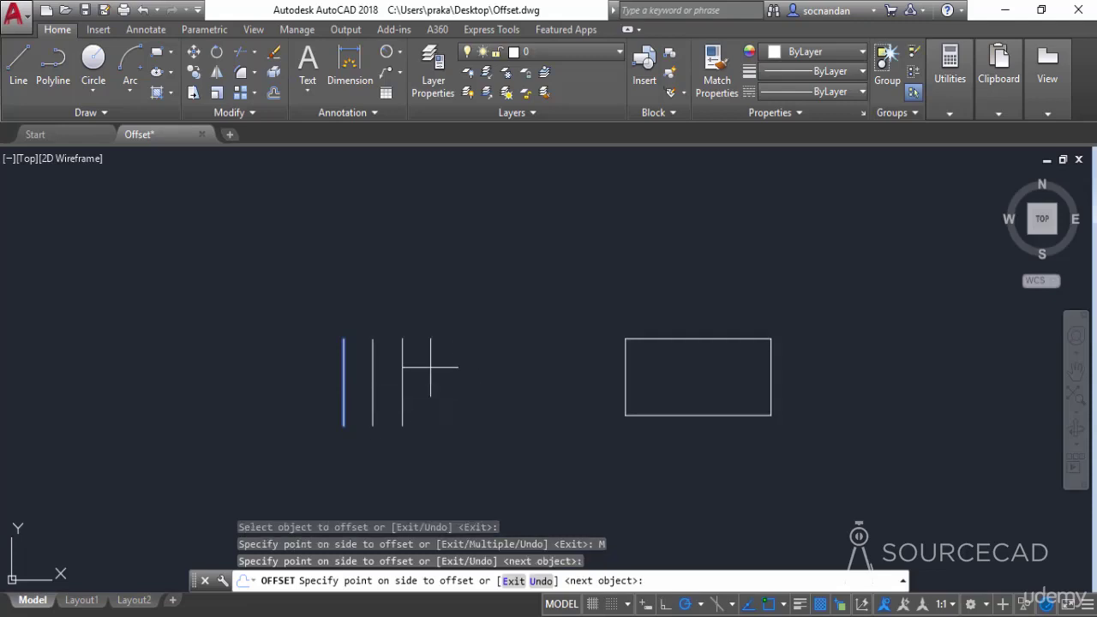
Step: Add several more 2-unit copies further to the right
click(467, 386)
click(506, 386)
click(540, 382)
click(569, 374)
click(588, 388)
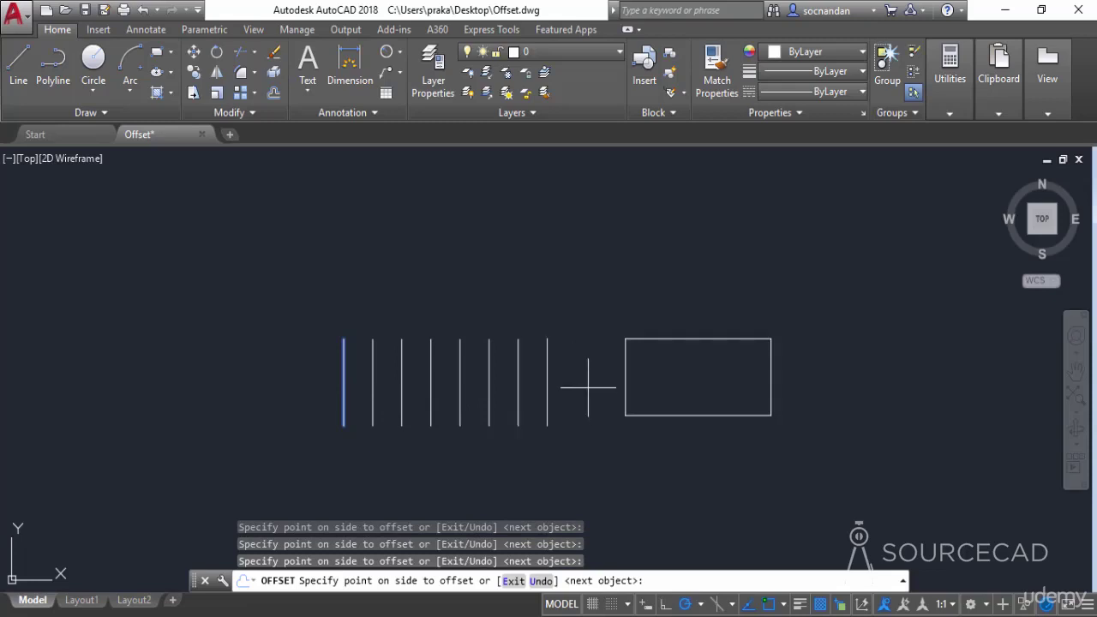
Step: Add 2-unit copies to the left of the line, then undo all of them
click(272, 387)
click(228, 393)
click(172, 395)
click(139, 394)
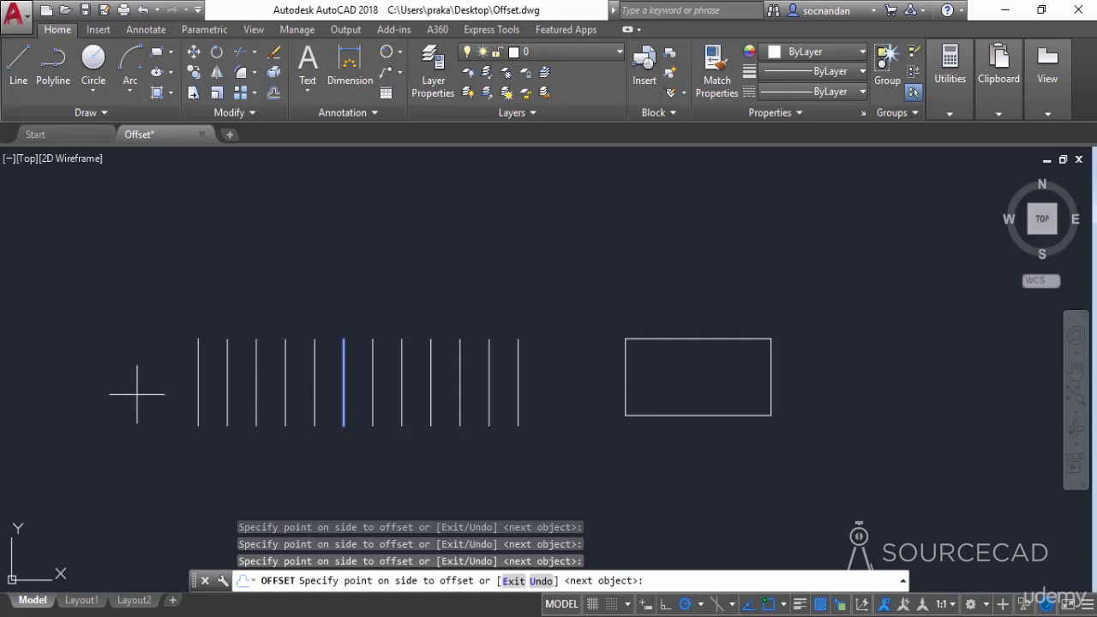
key(Escape)
key(ctrl+z)
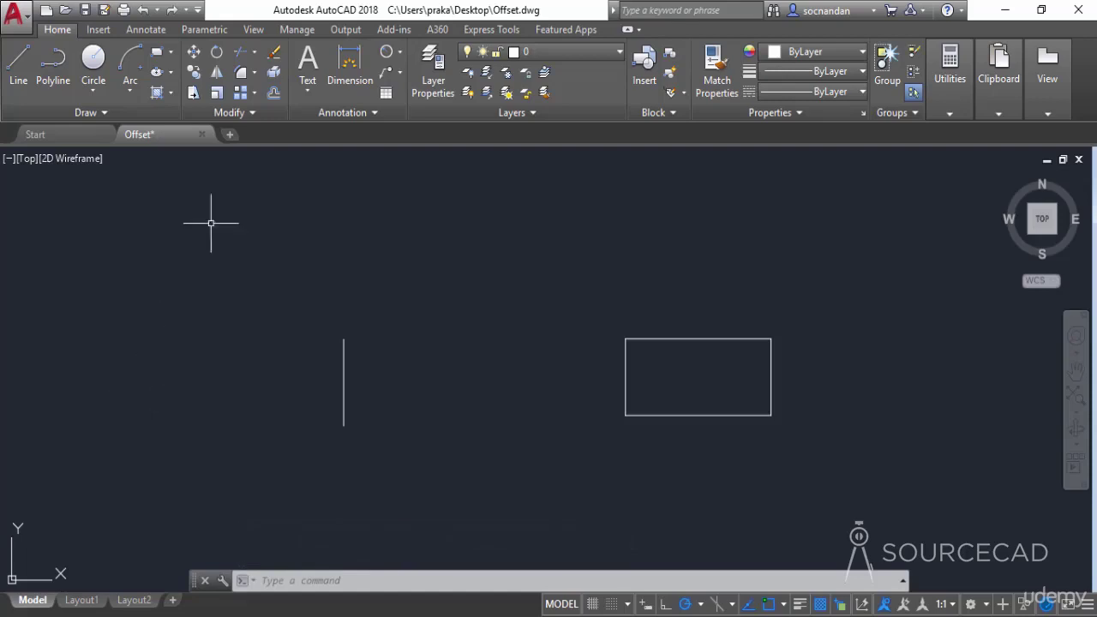
Step: Offset the vertical line with the Through option, placing two copies through points on the right
click(272, 93)
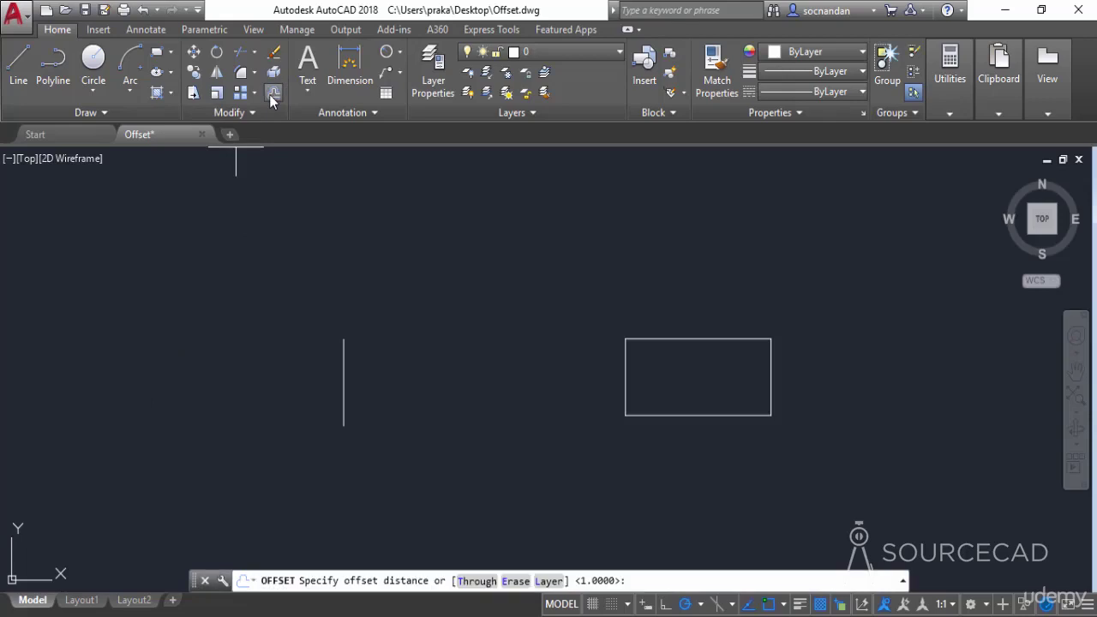
click(478, 583)
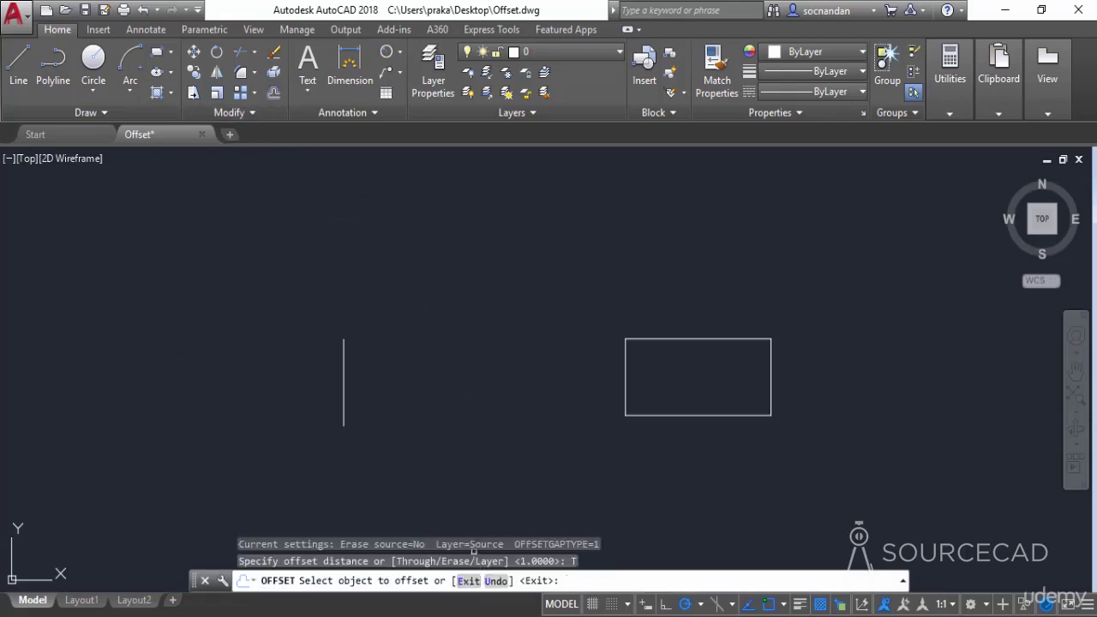
click(344, 383)
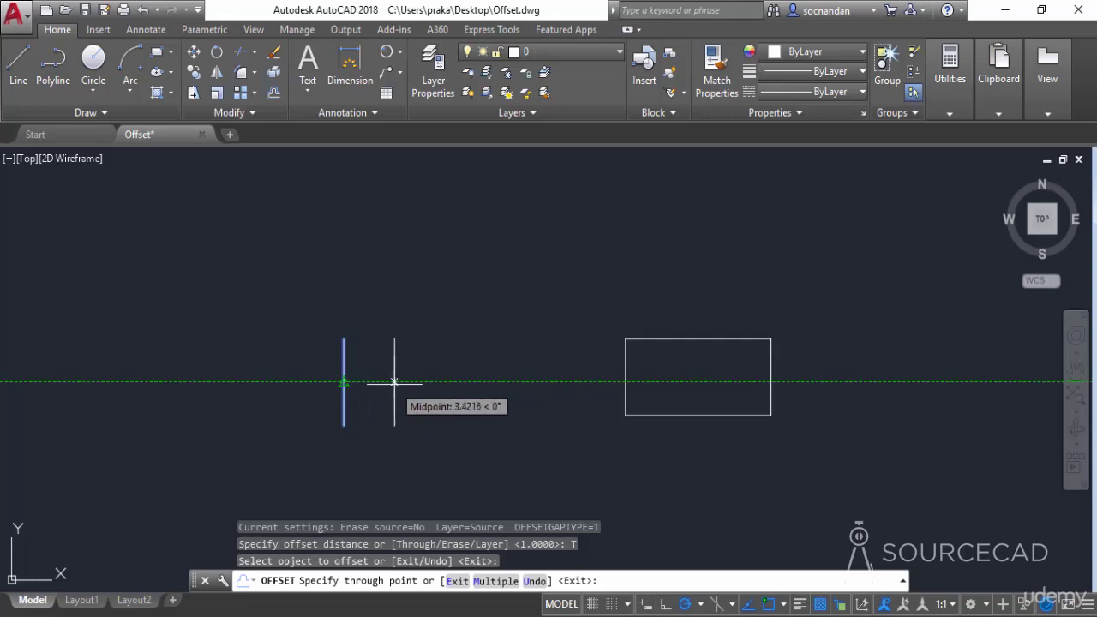
click(391, 385)
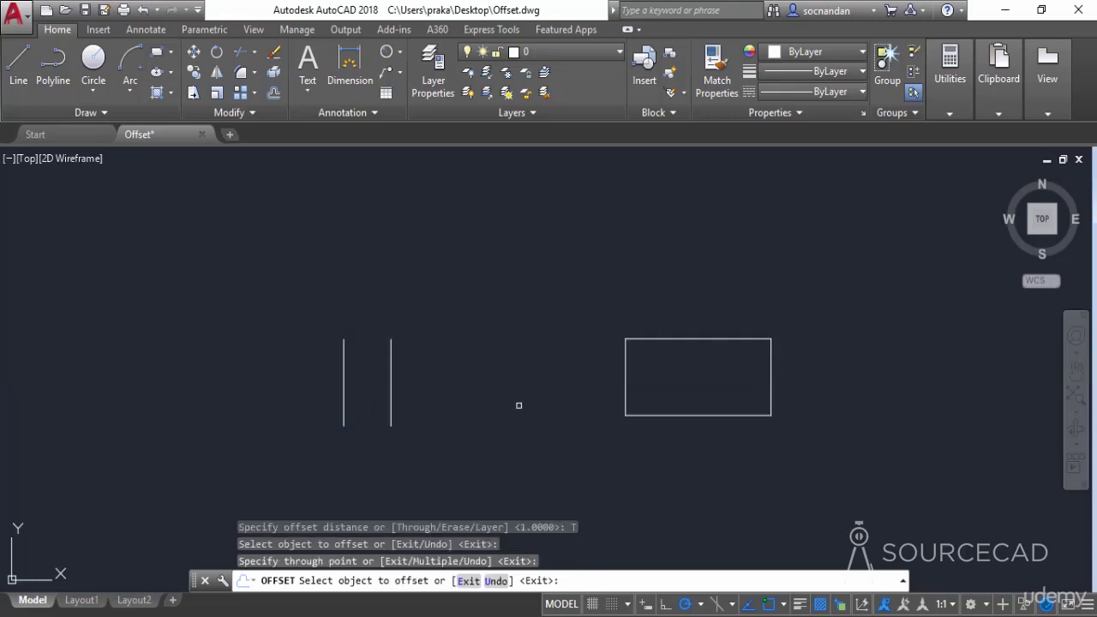
click(391, 366)
click(460, 373)
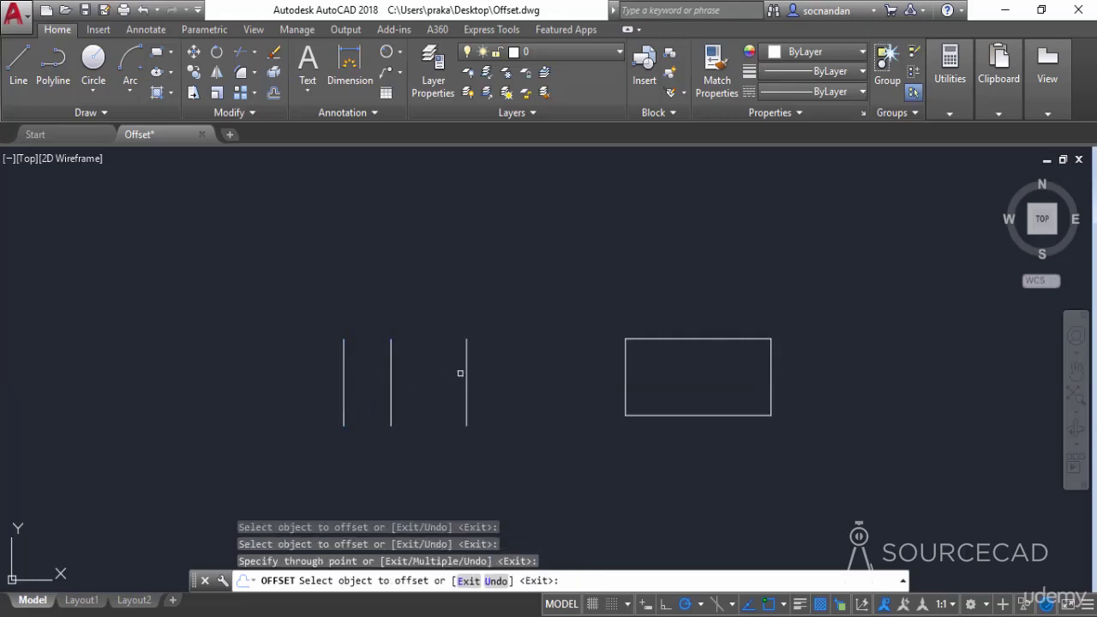
Step: Add two through-point copies left of the line, then undo the added lines
click(344, 362)
click(236, 363)
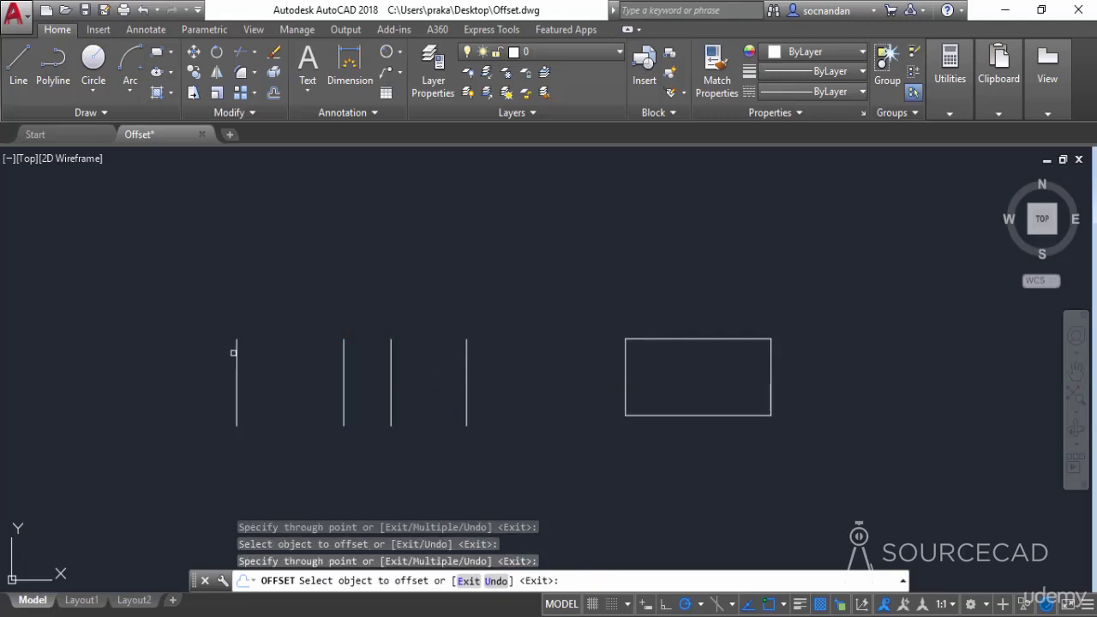
click(237, 353)
click(306, 366)
key(Escape)
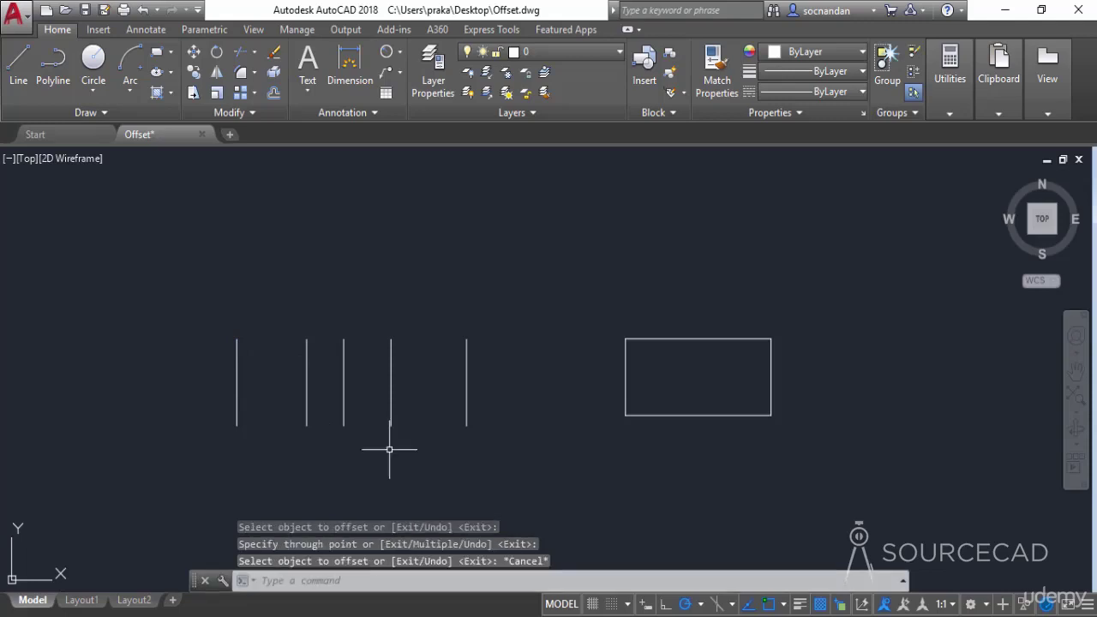
key(ctrl+z)
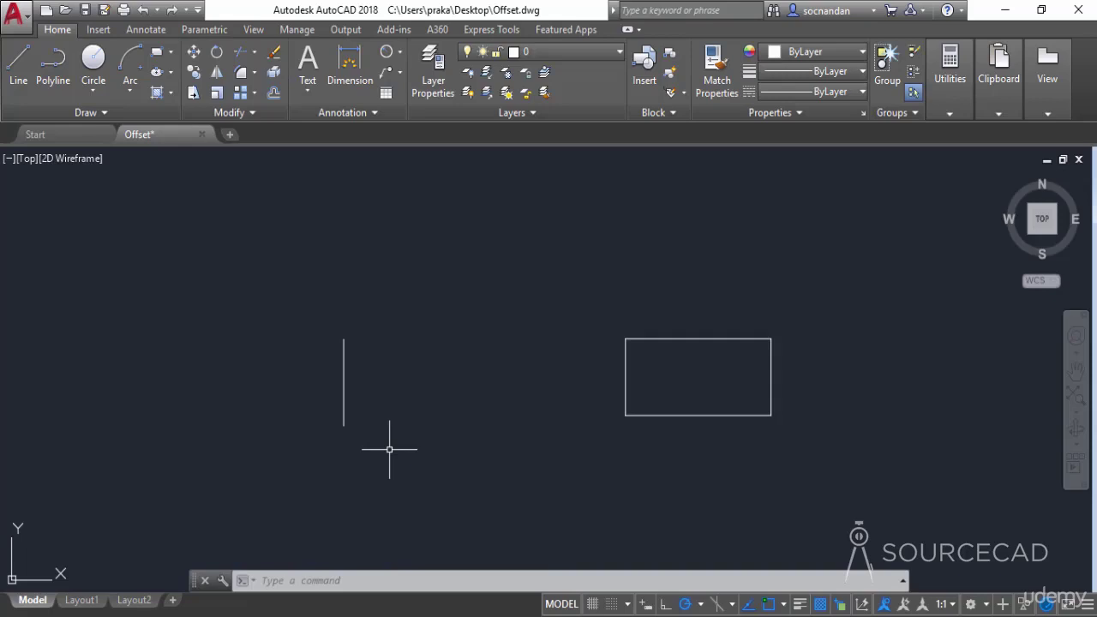
Step: Offset the vertical line 2 units right with Erase set to Yes, replacing the original
click(275, 96)
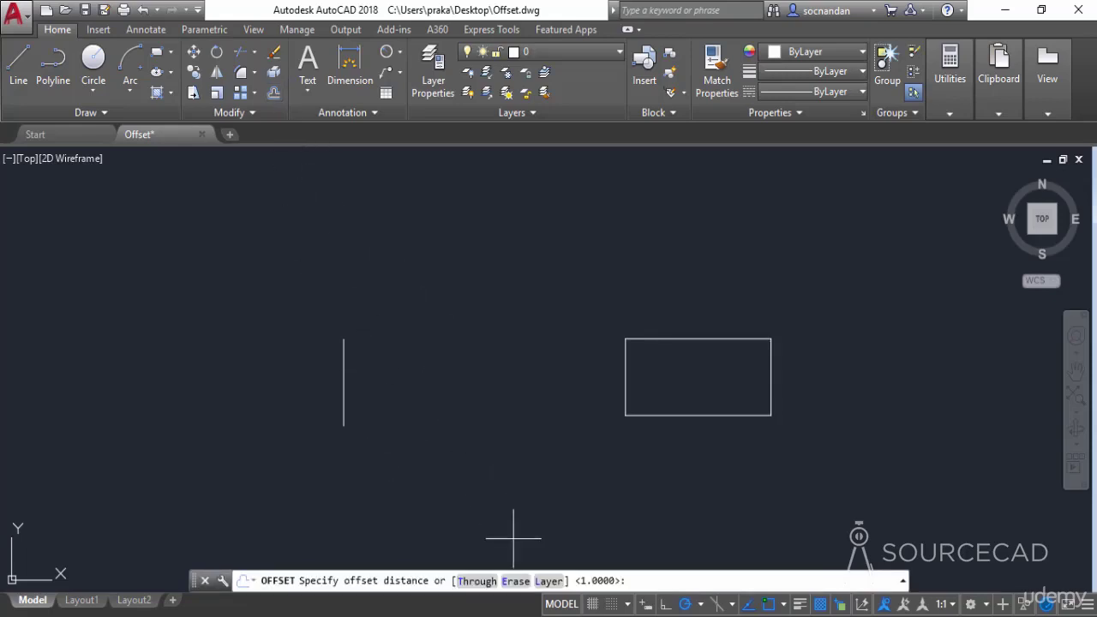
click(514, 583)
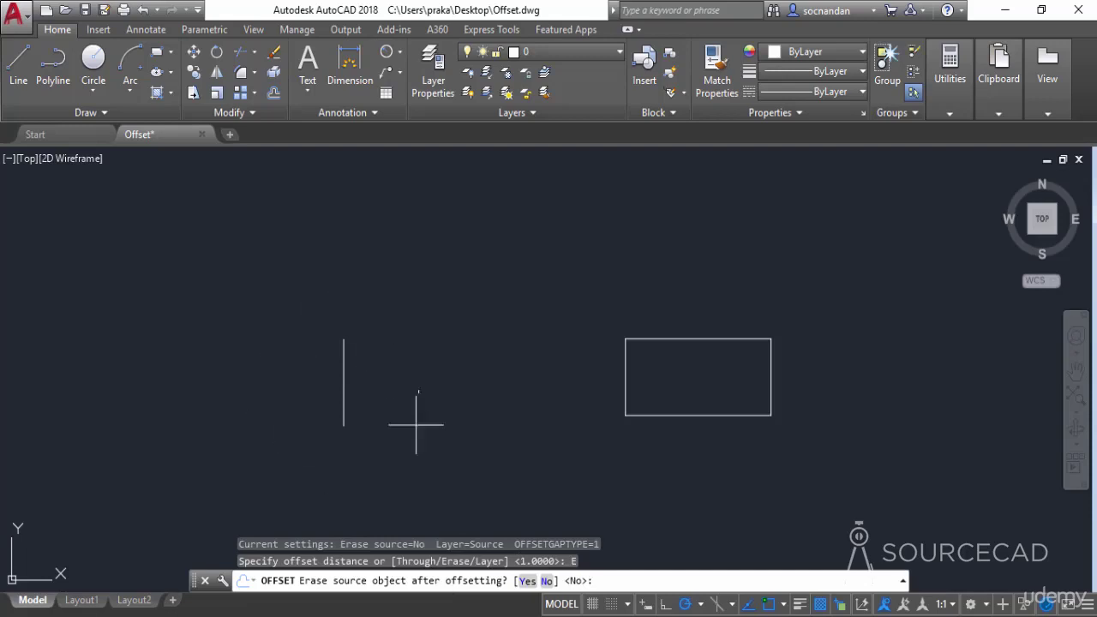
click(528, 582)
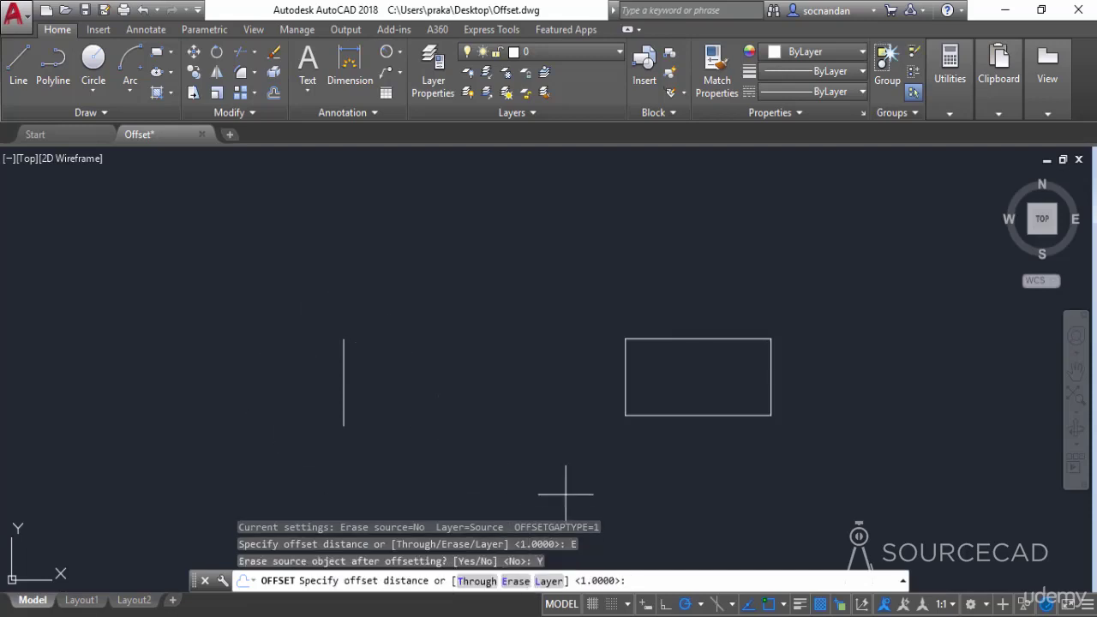
text(2)
key(Return)
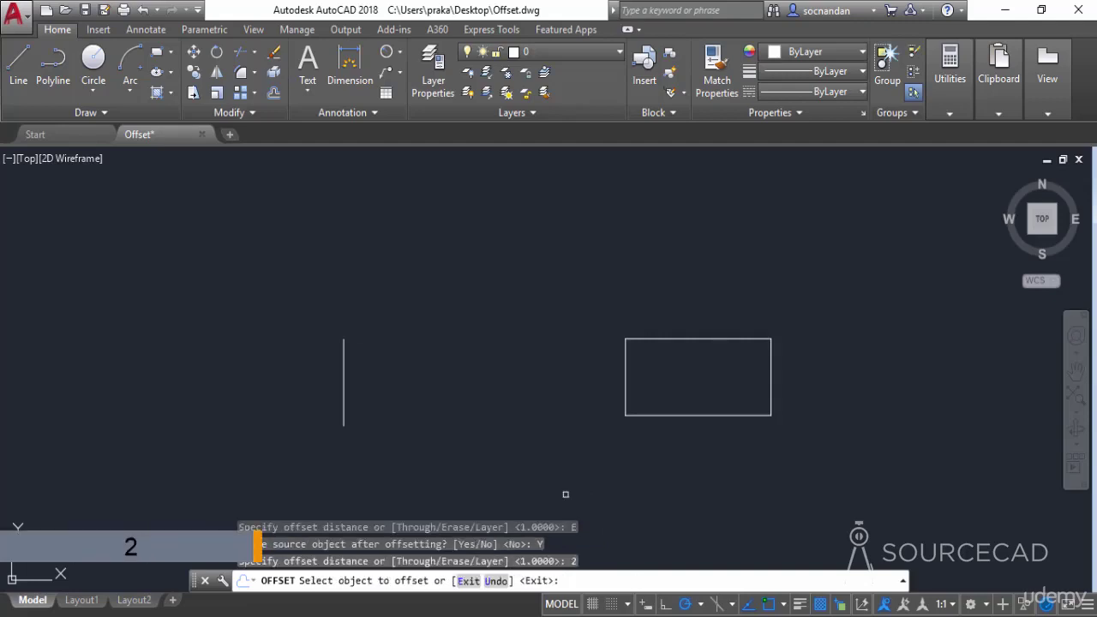
click(344, 345)
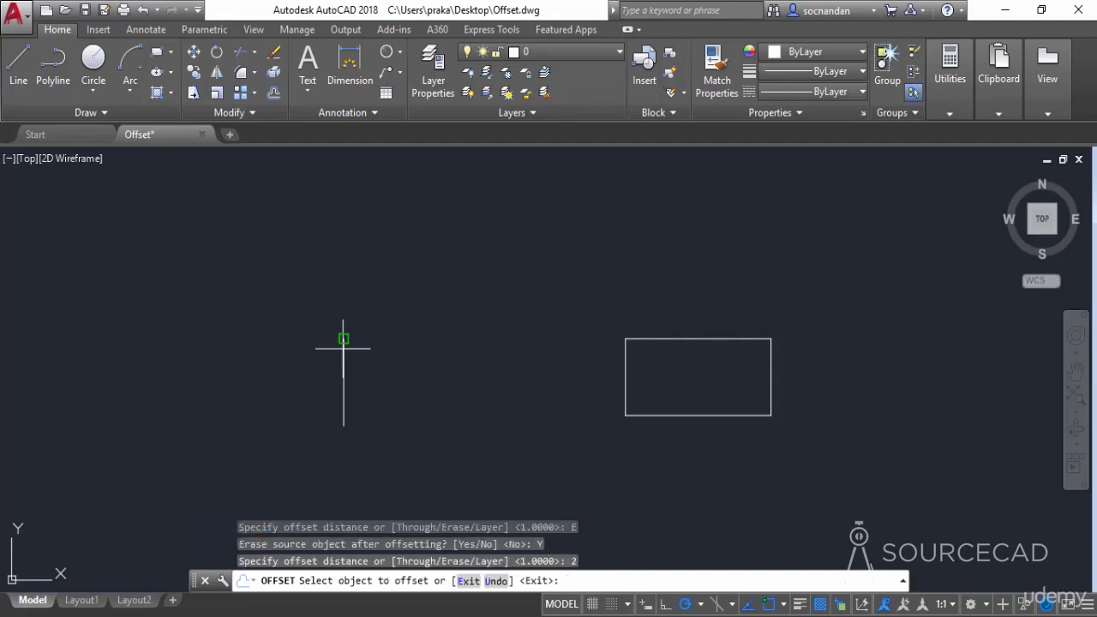
click(474, 361)
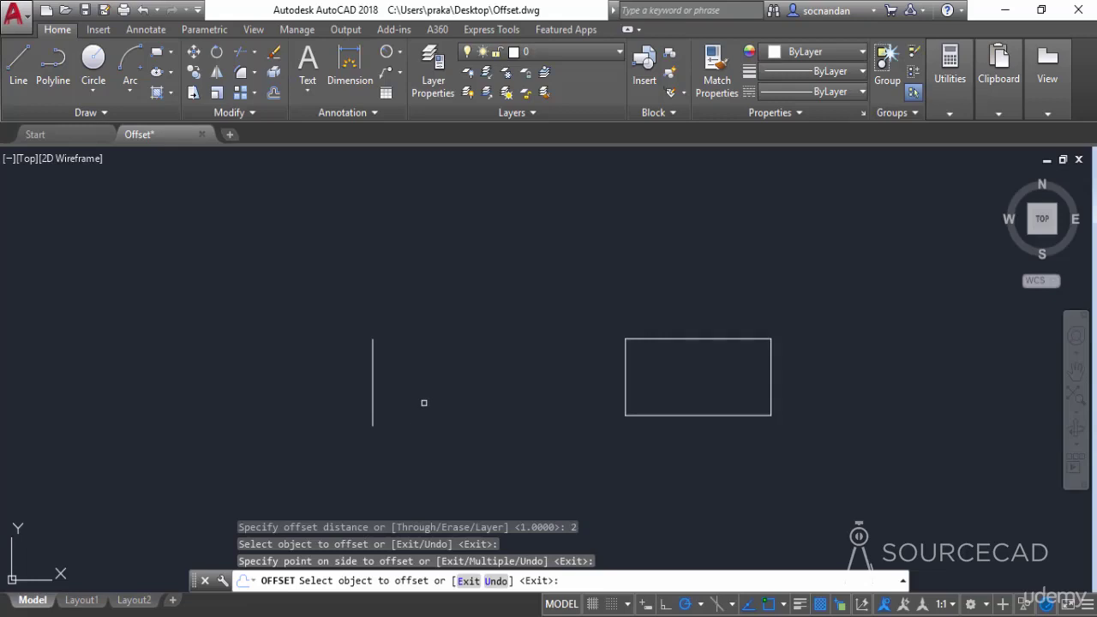
key(Escape)
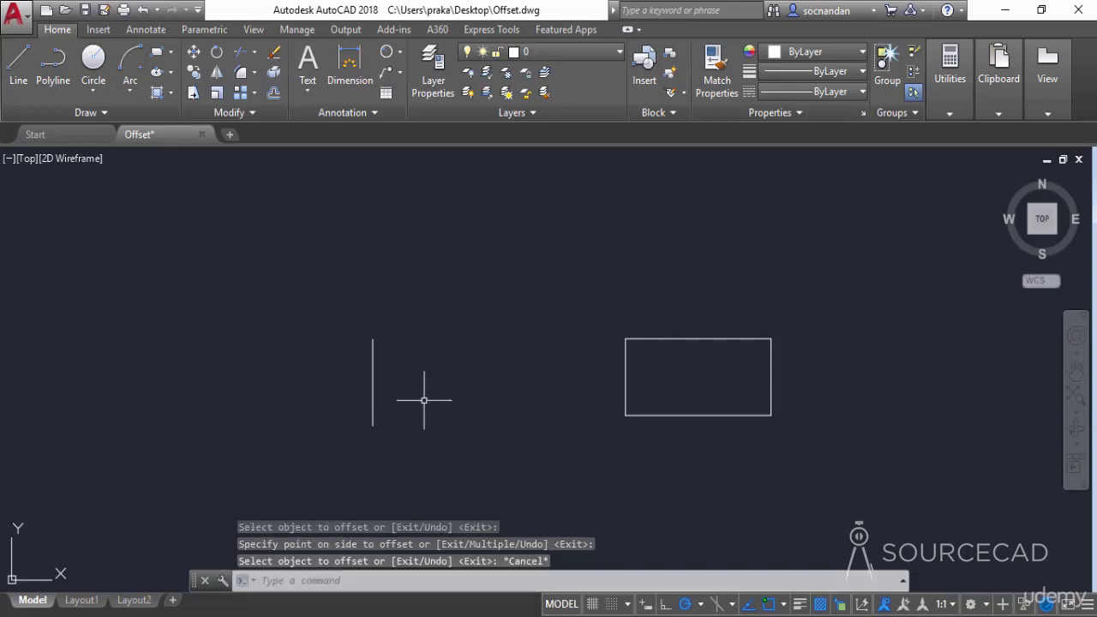
Step: Set Erase back to No and offset the line 2 units right, keeping the original
key(Return)
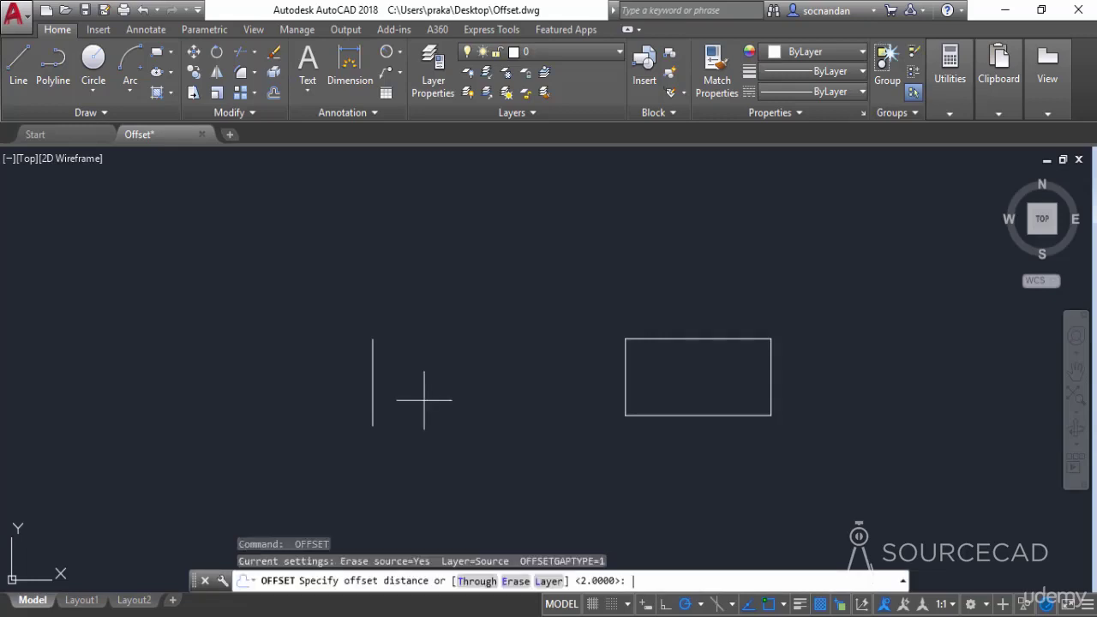
click(511, 580)
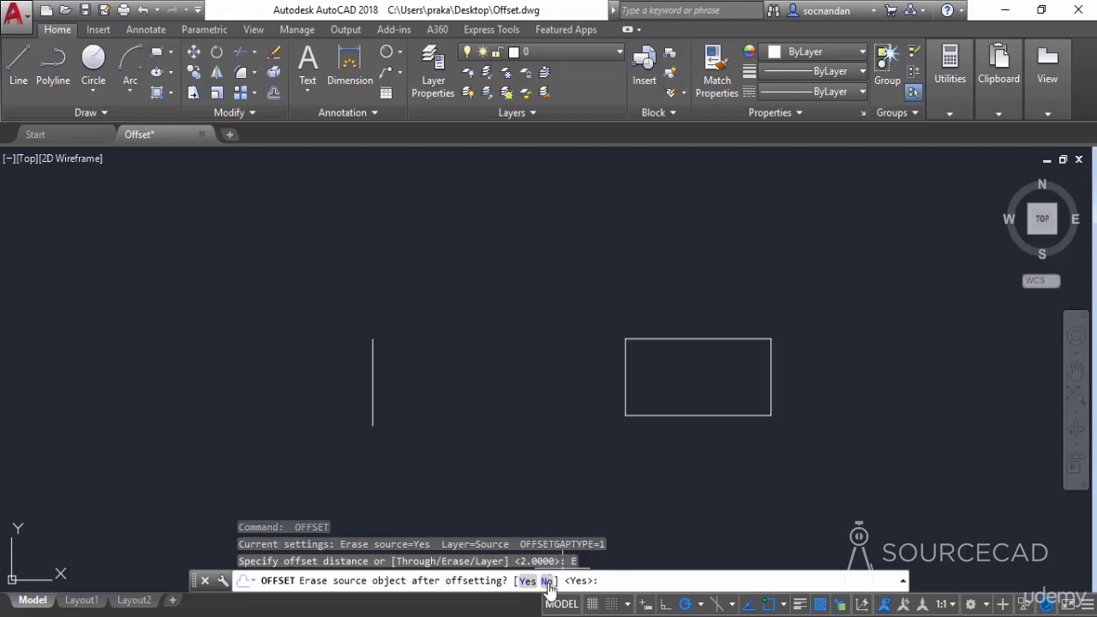
text(N)
key(Return)
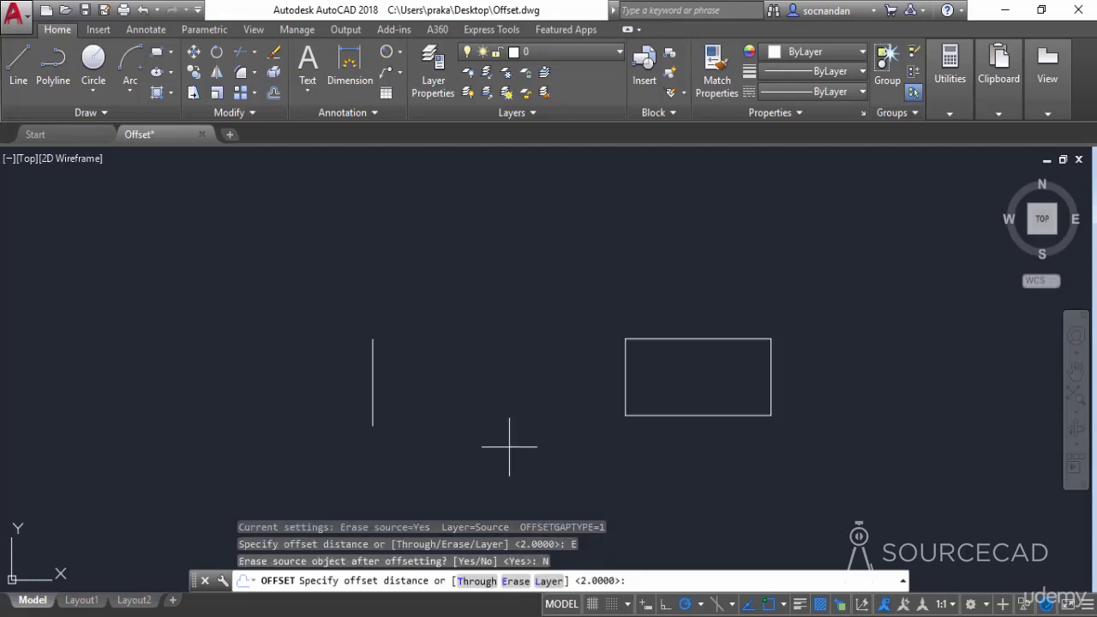
key(Return)
click(373, 378)
click(421, 368)
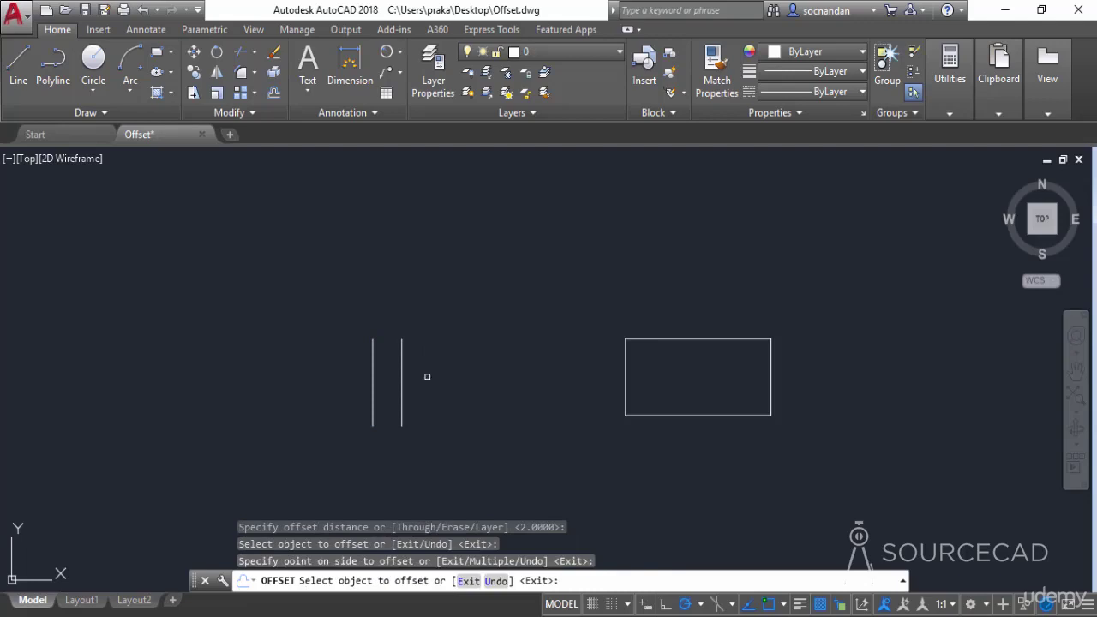
key(Escape)
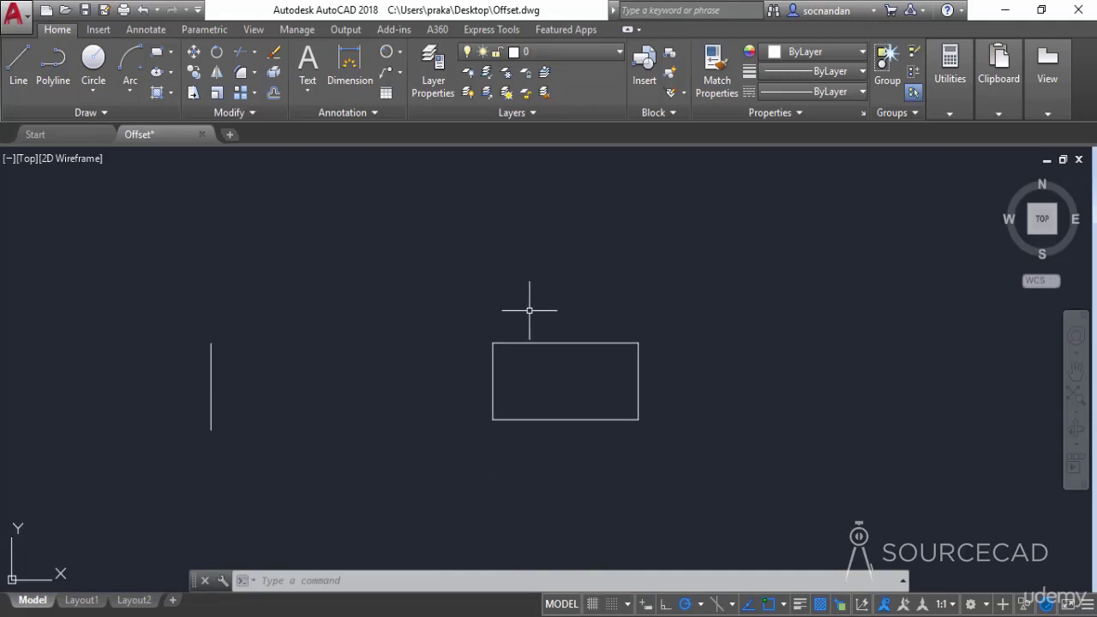
Step: Offset the rectangle 1 unit outward and 1 unit inward
click(273, 94)
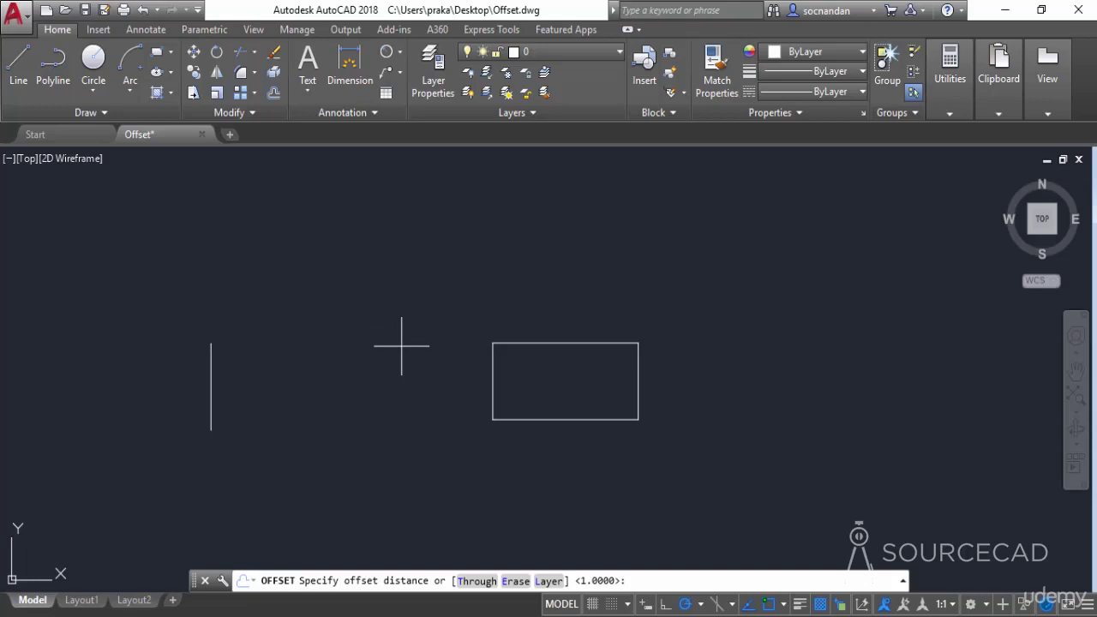
text(1)
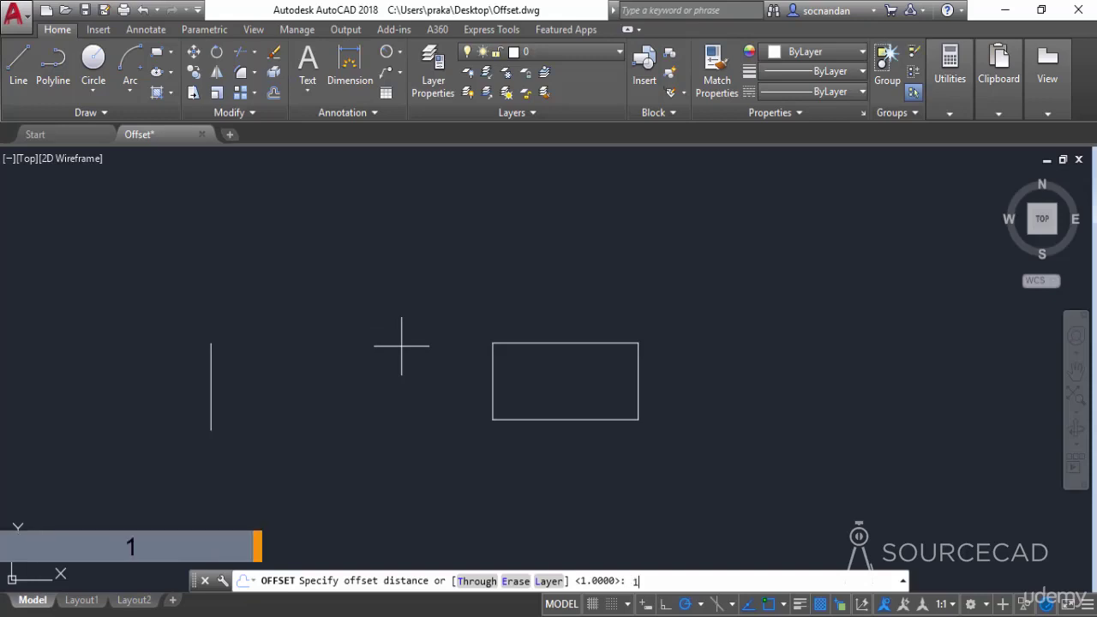
key(Return)
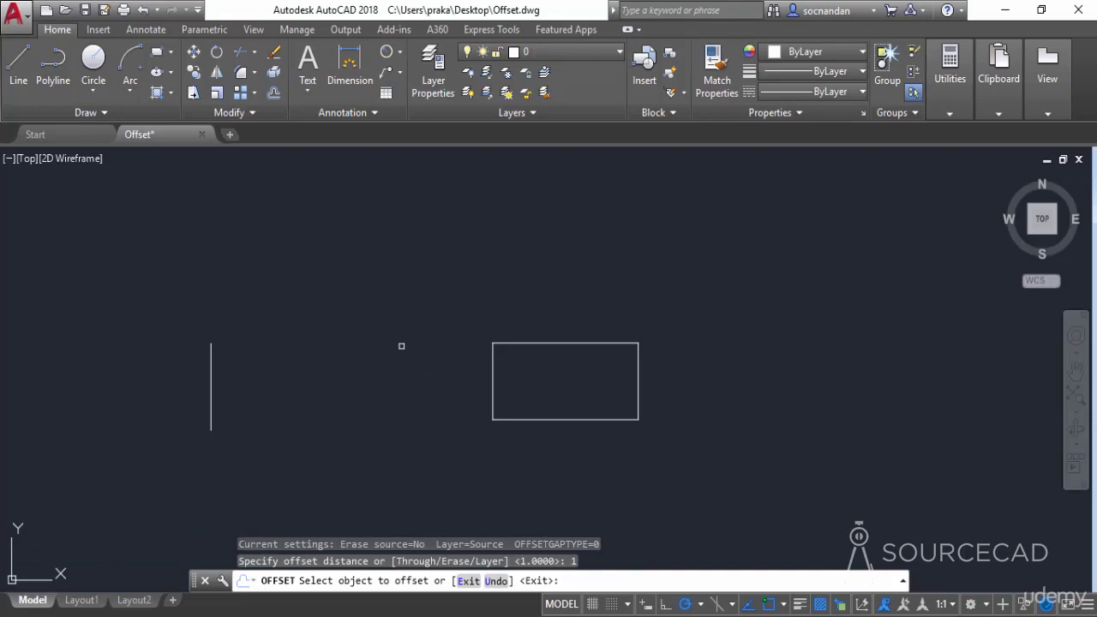
click(557, 341)
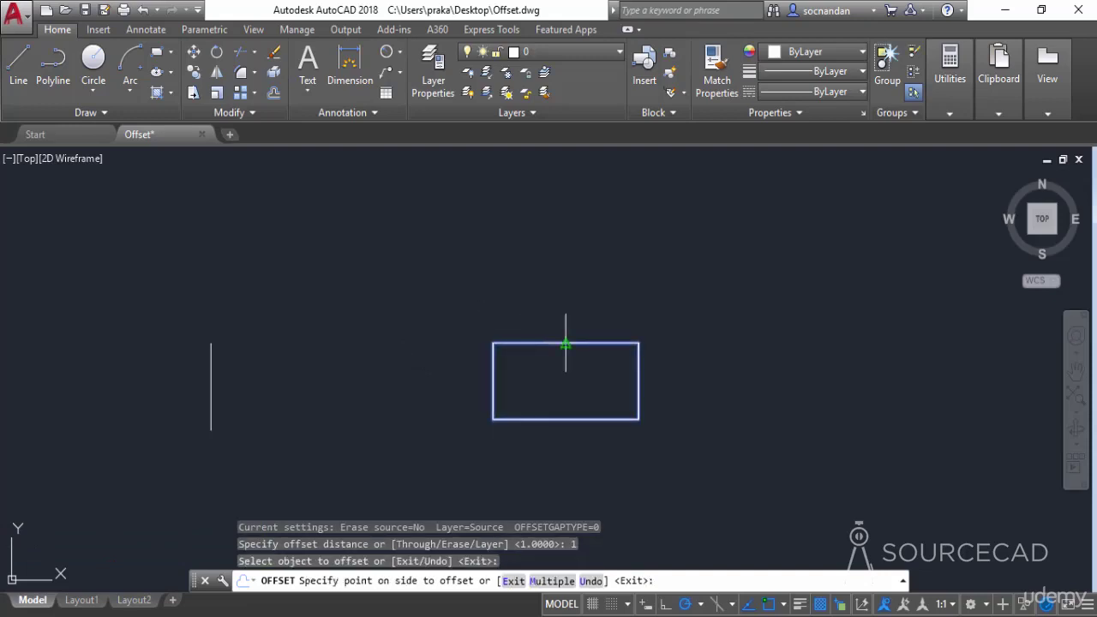
click(607, 259)
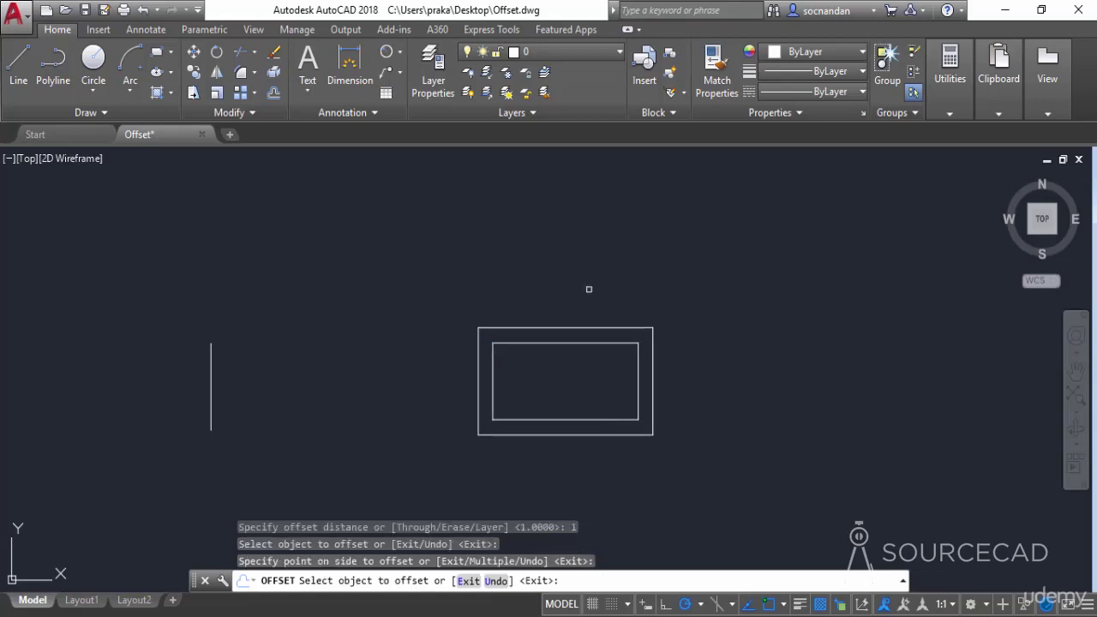
click(571, 344)
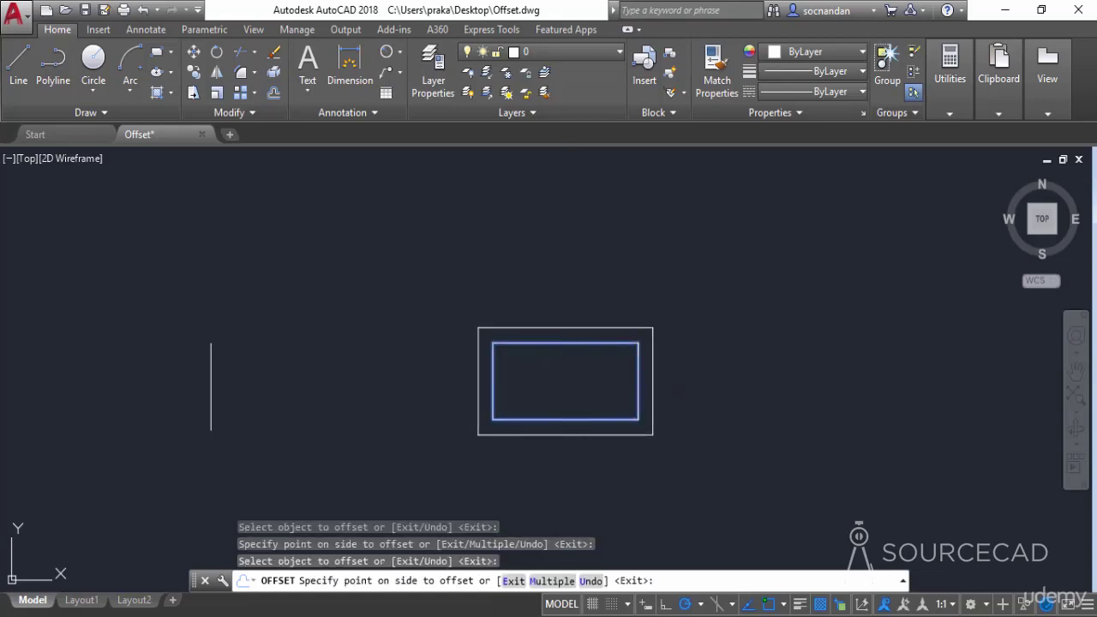
click(633, 393)
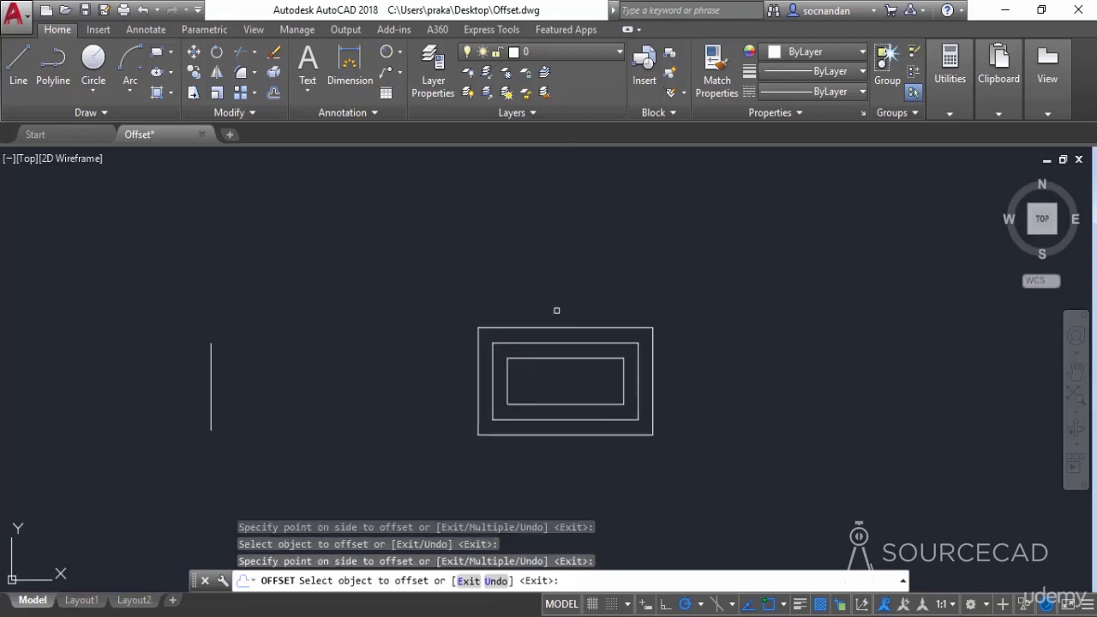
right_click(705, 341)
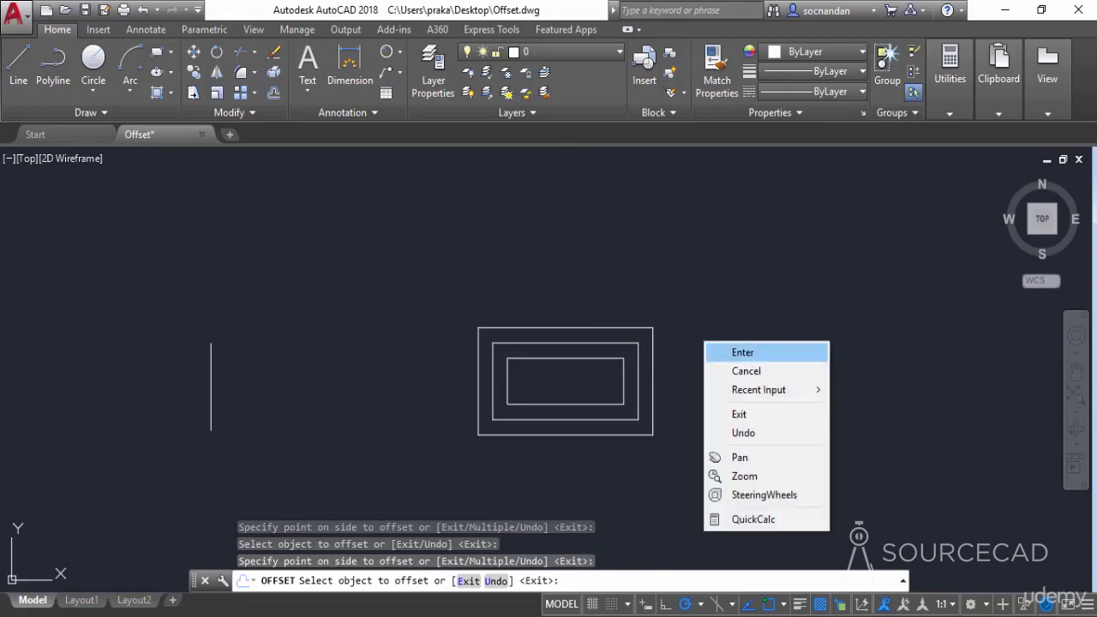
click(720, 350)
scroll(588, 349, up, 2)
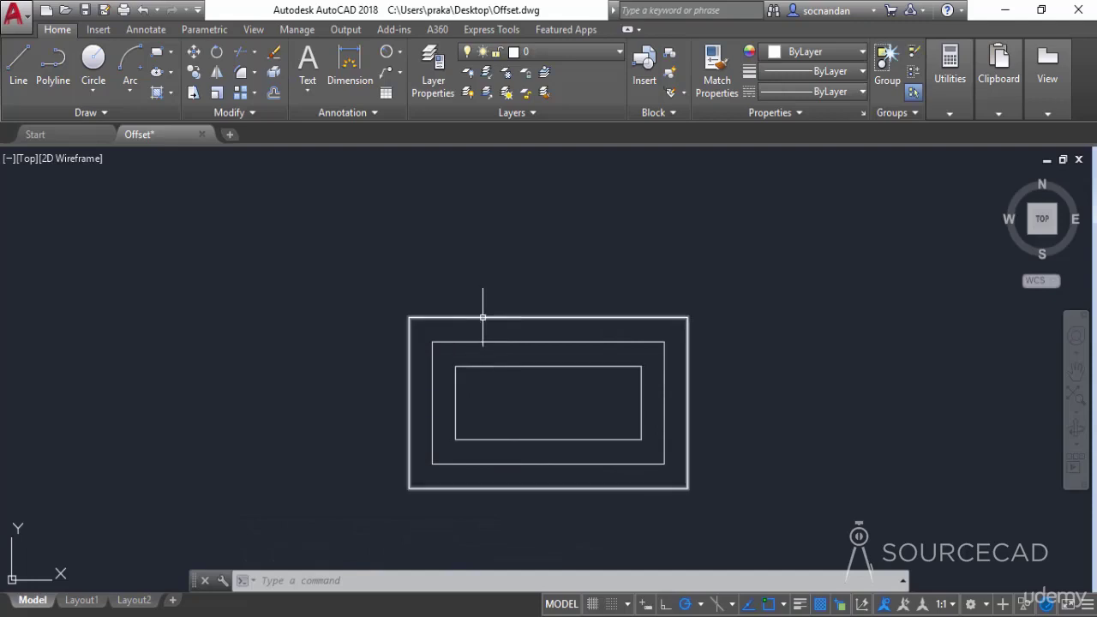
Step: Erase the inner and outer offset rectangles
click(568, 366)
click(576, 318)
right_click(569, 297)
click(605, 332)
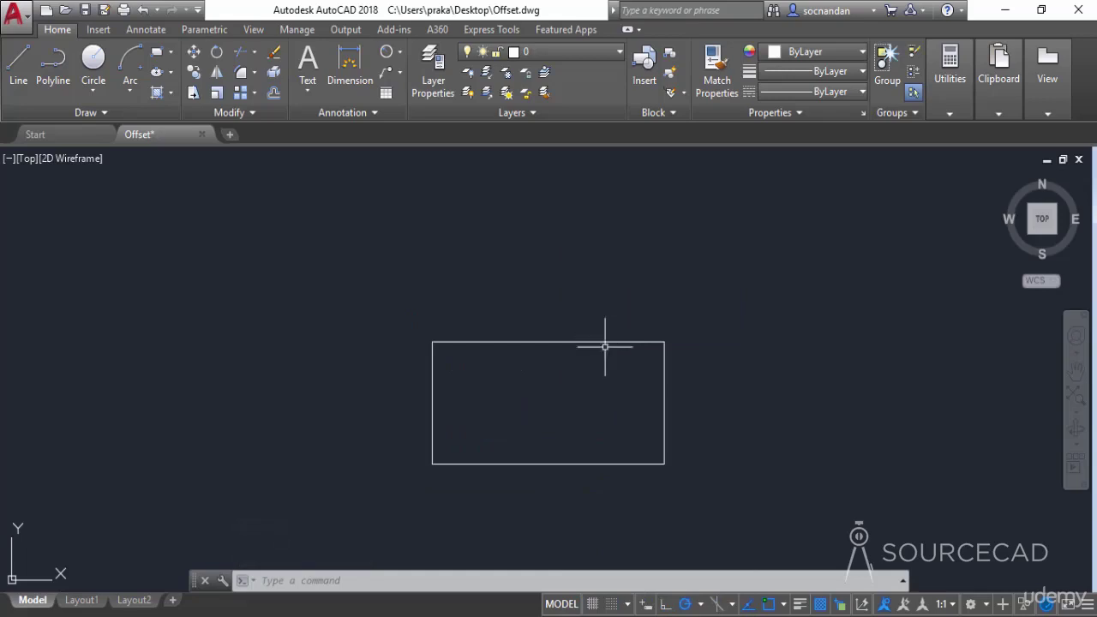
Step: Set the OFFSETGAPTYPE system variable to 1 and start OFFSET again
middle_drag(620, 399, 571, 368)
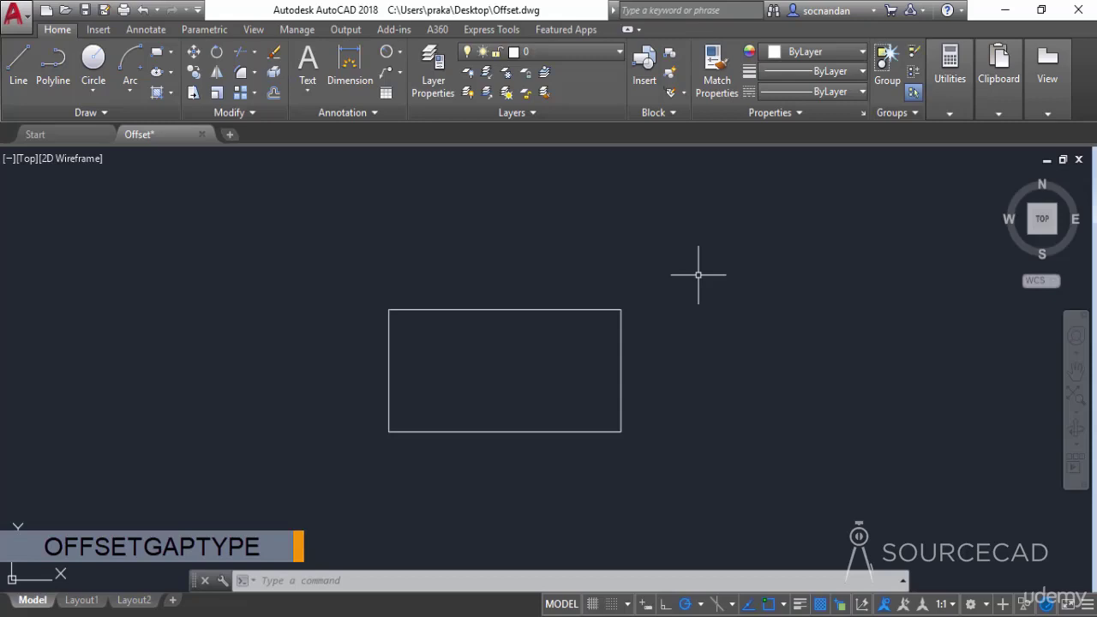
text(OFFSETGAPTYPE)
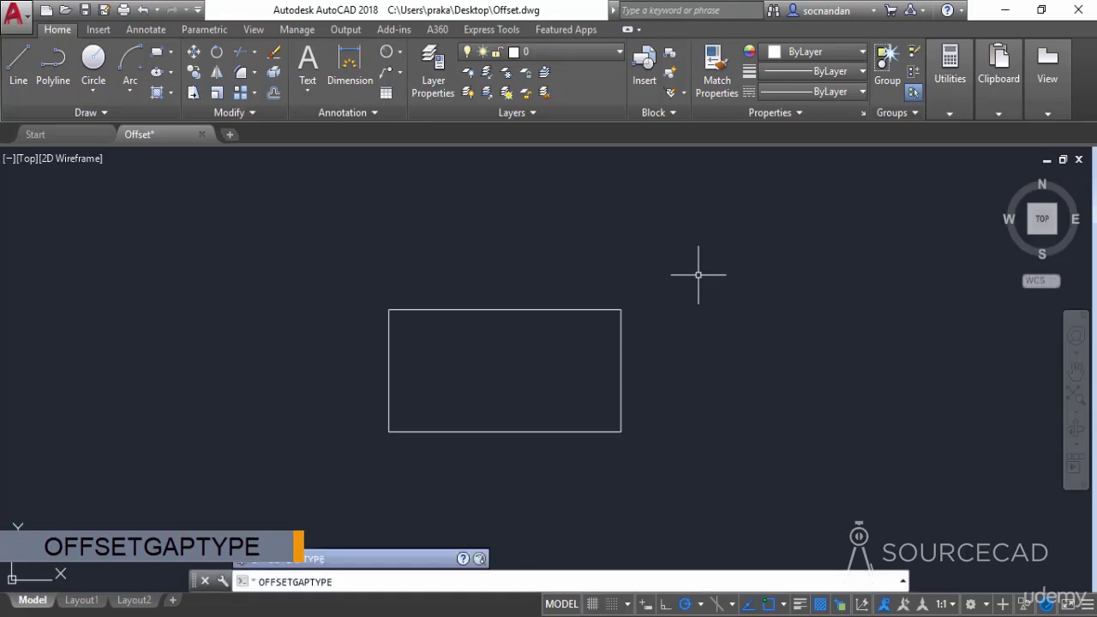
key(Return)
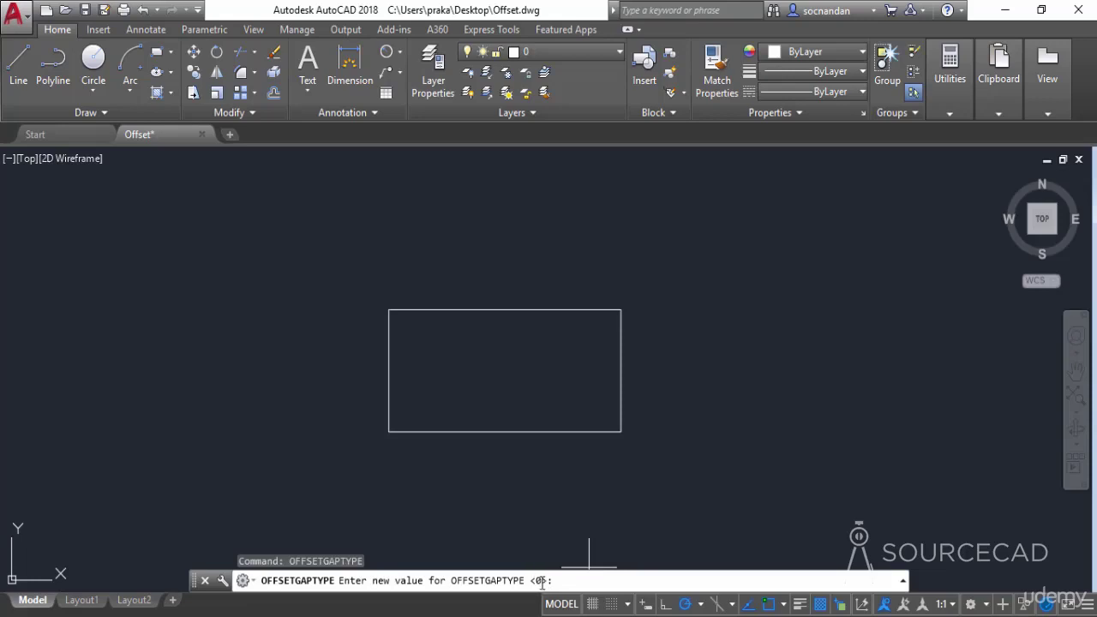
text(1)
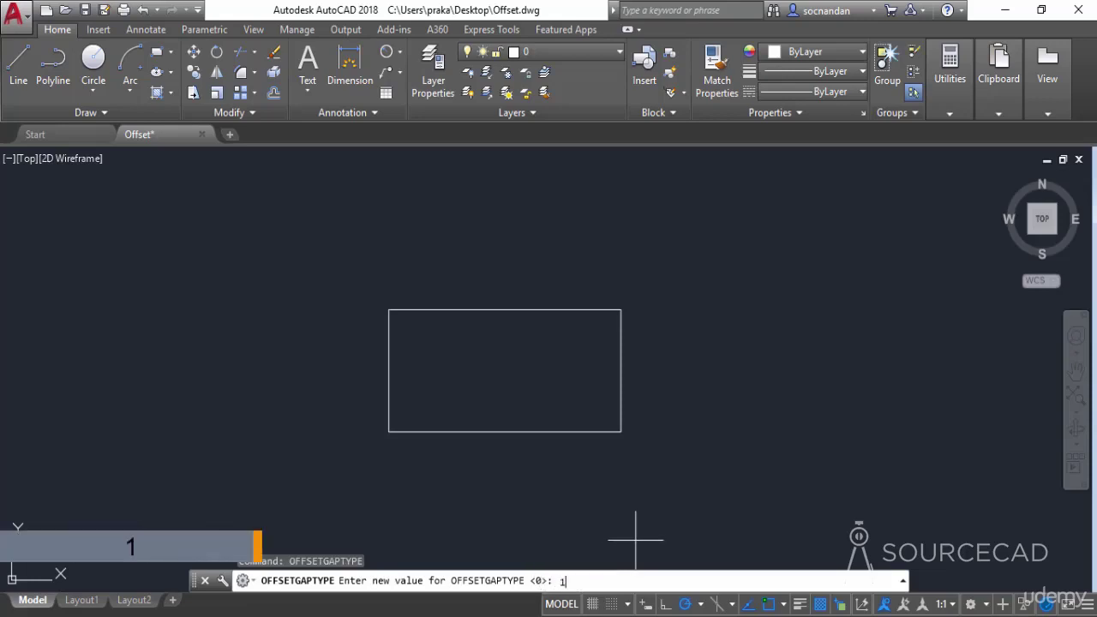
key(Return)
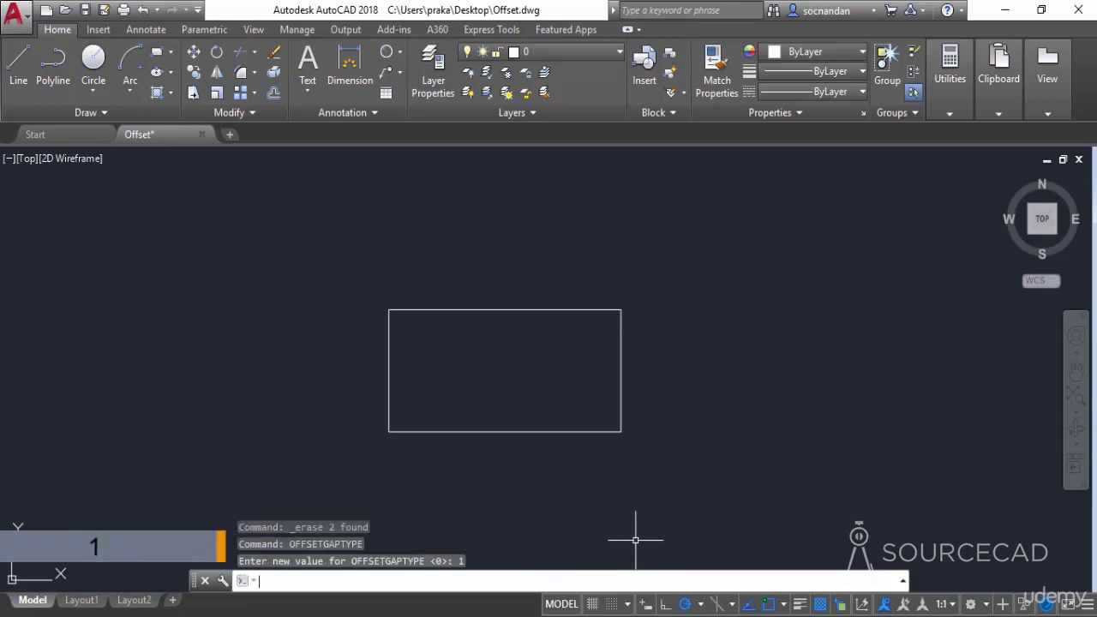
click(274, 91)
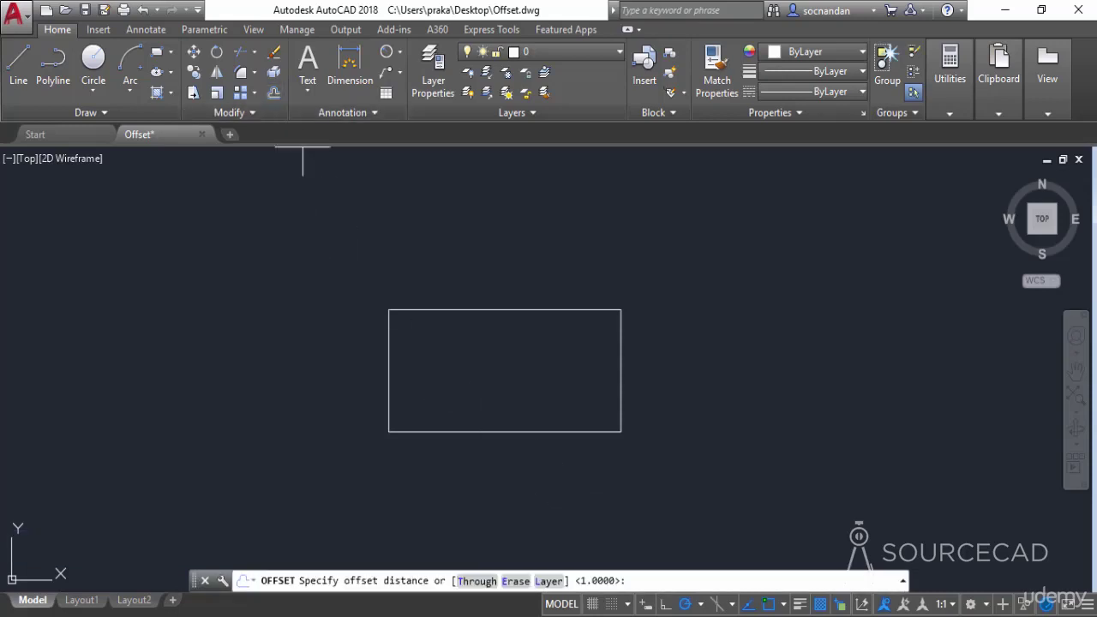
Step: Offset the rectangle 1 unit outward to get a rounded-corner copy, then erase it
text(1)
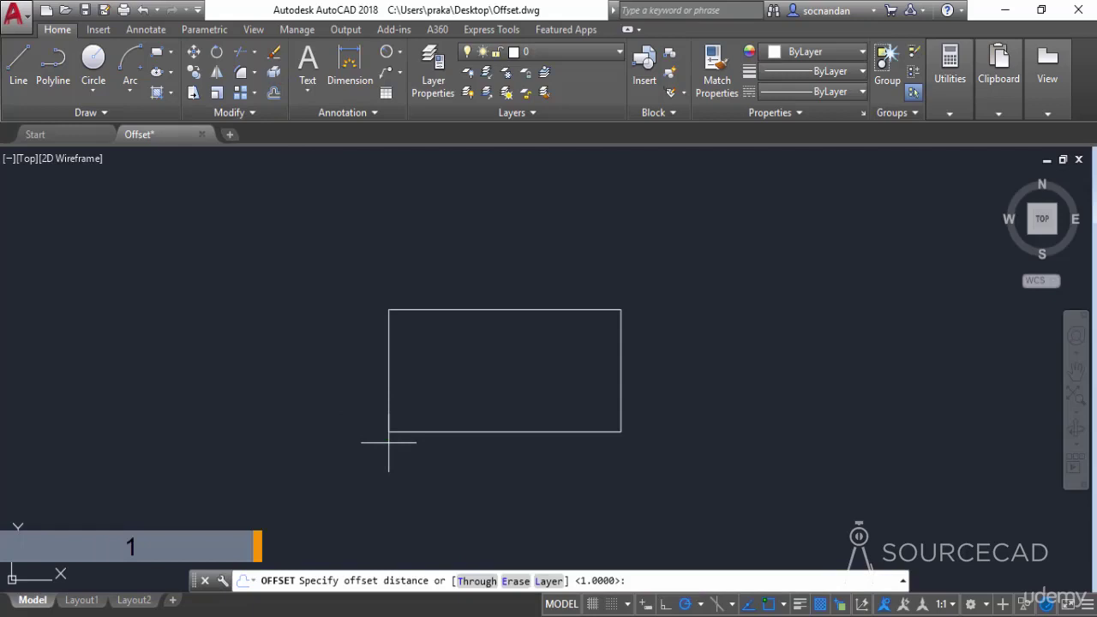
key(Return)
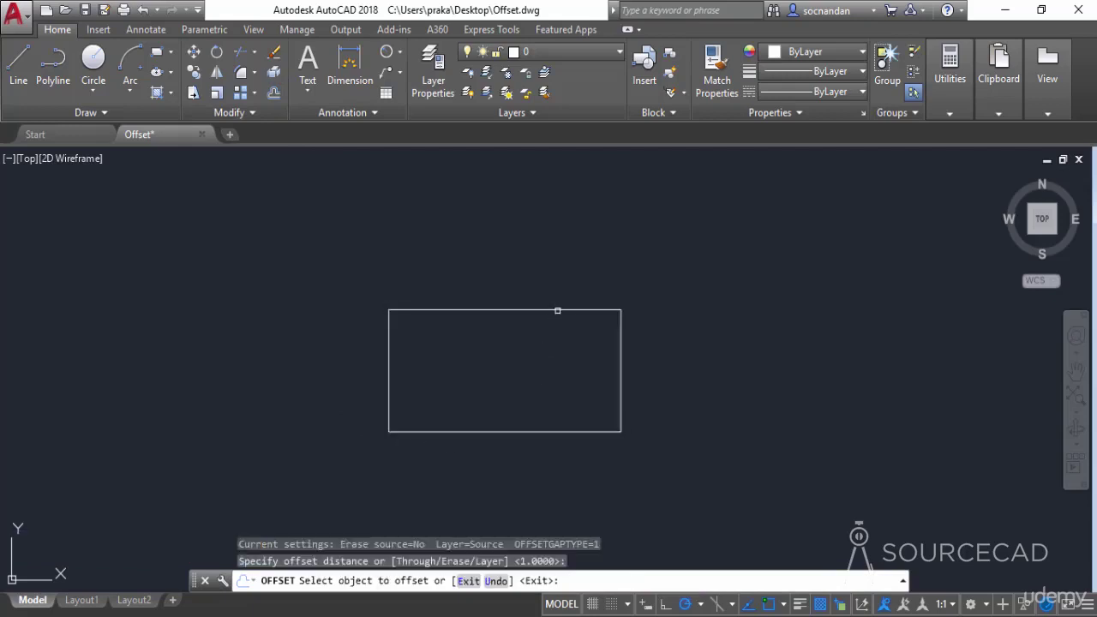
click(558, 309)
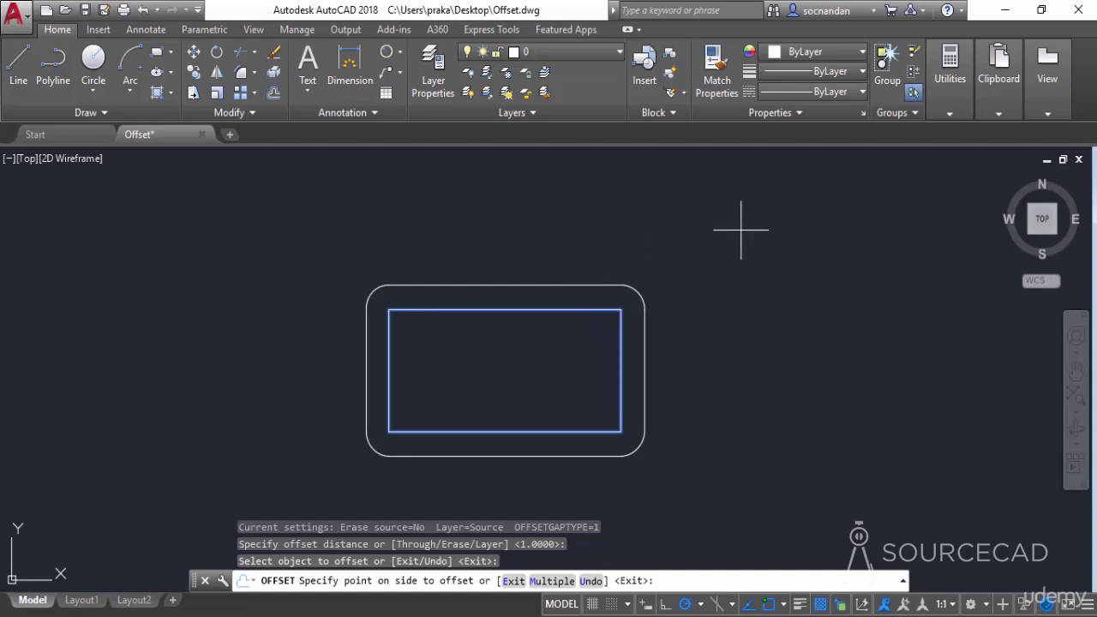
click(787, 324)
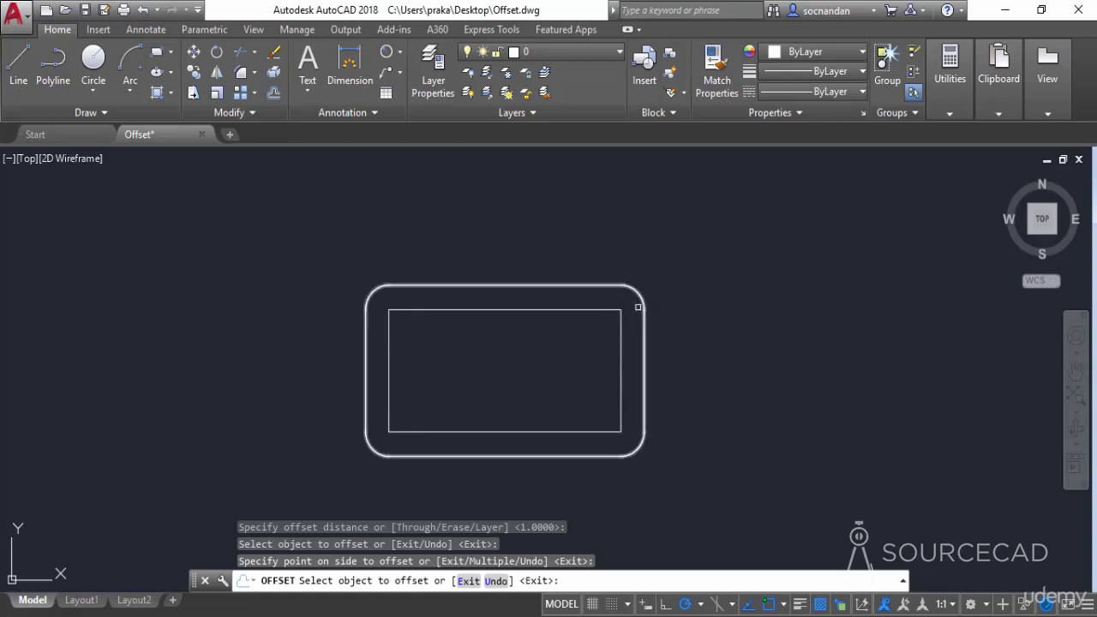
key(Escape)
click(586, 285)
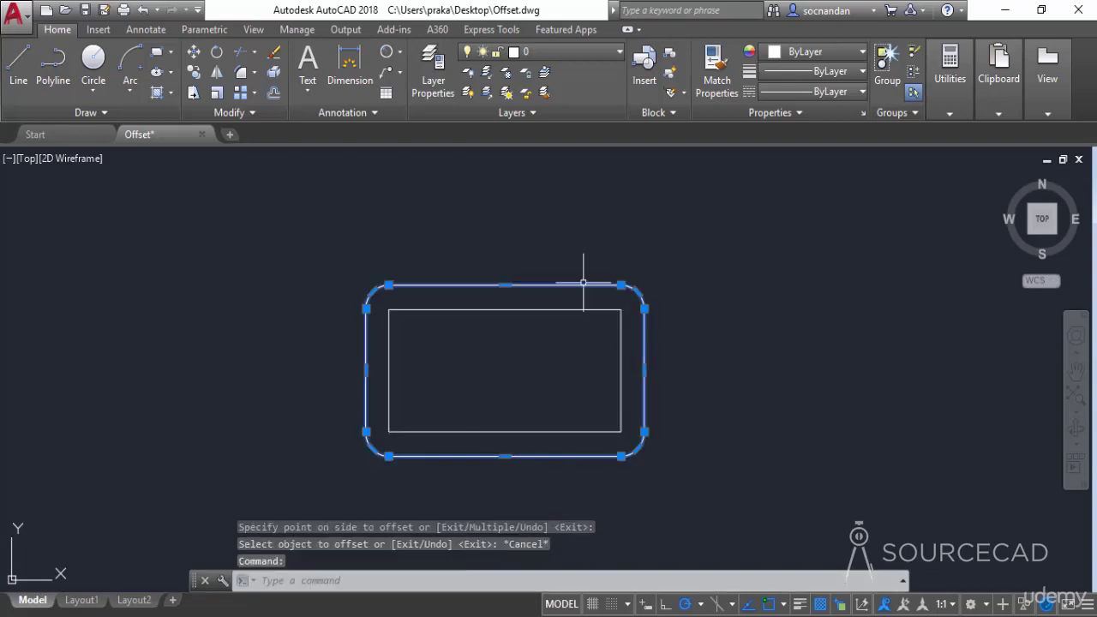
right_click(558, 227)
click(627, 314)
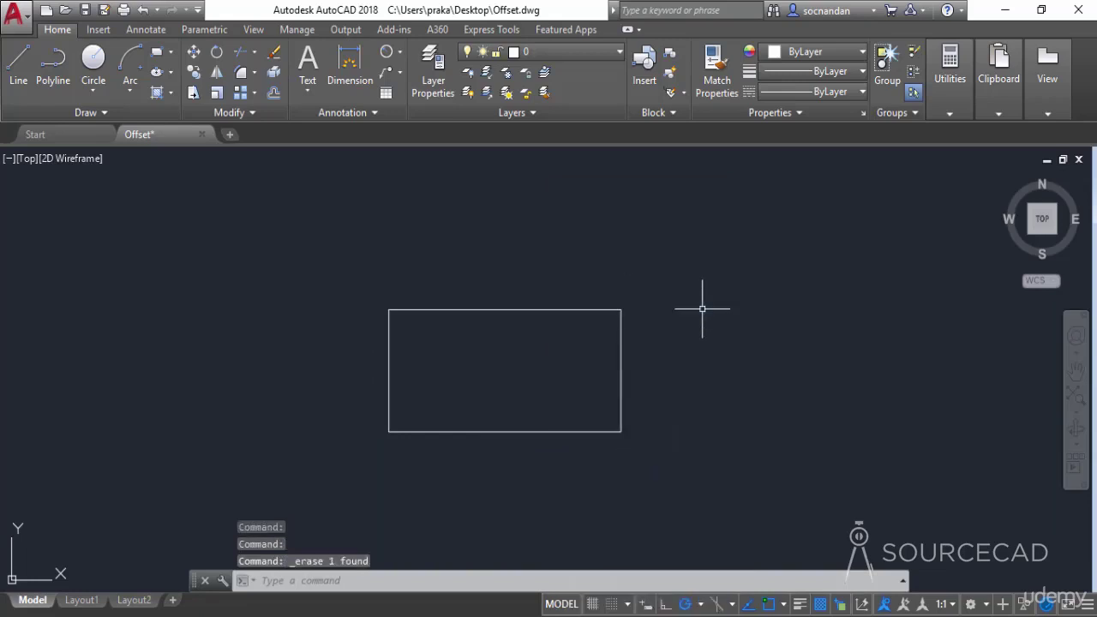
Step: Set OFFSETGAPTYPE to 2 and offset the rectangle 1 unit outward with chamfered corners
text(OFFSET)
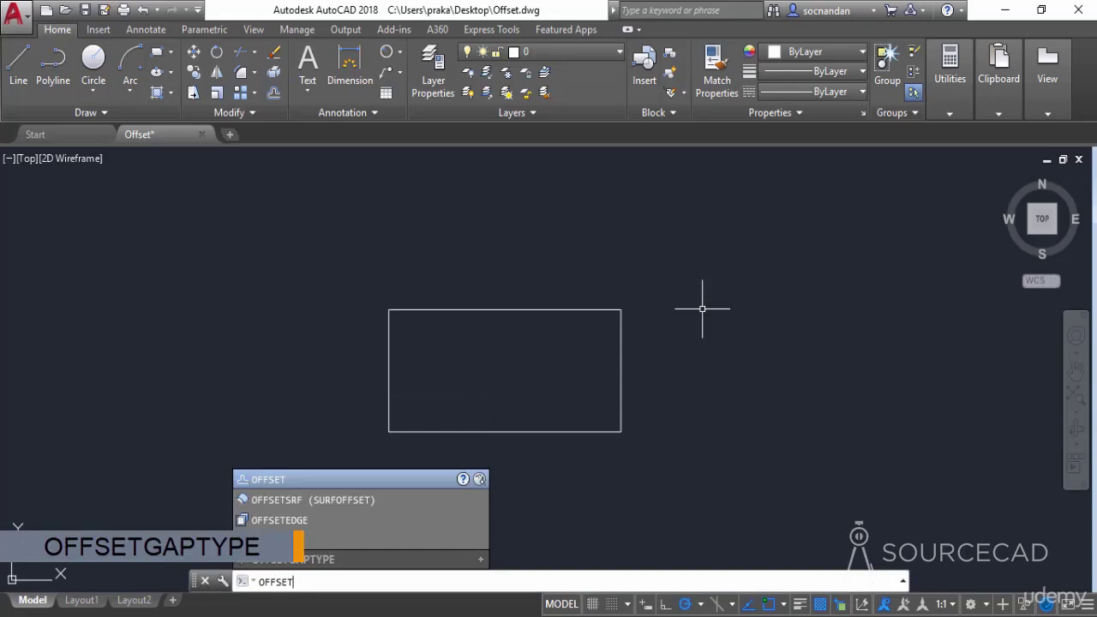
text(GAPTYPE)
key(Return)
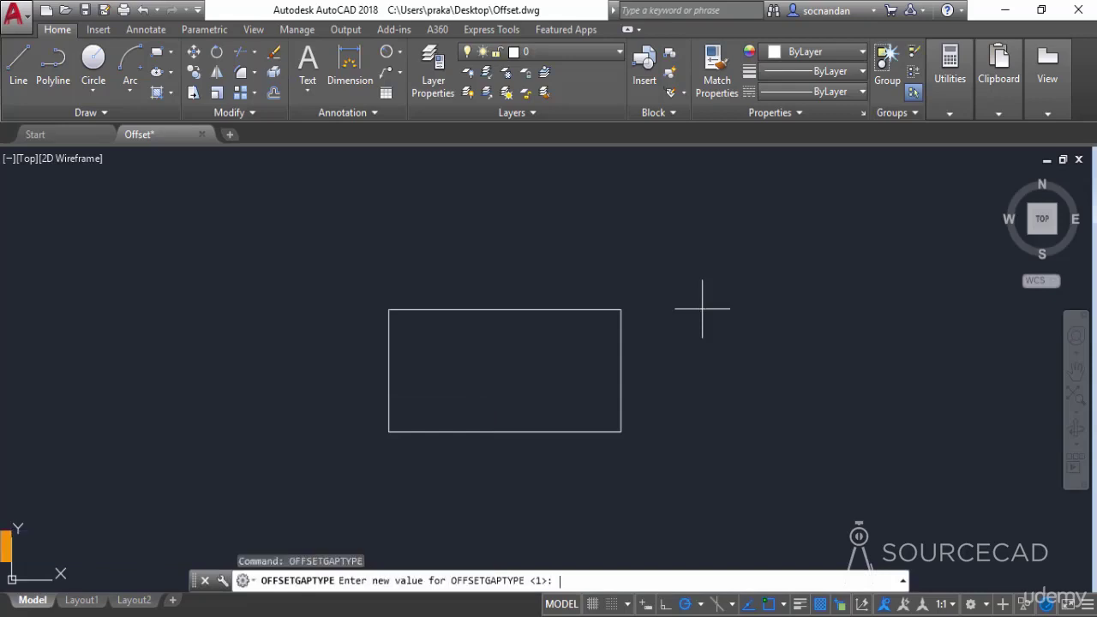
text(2)
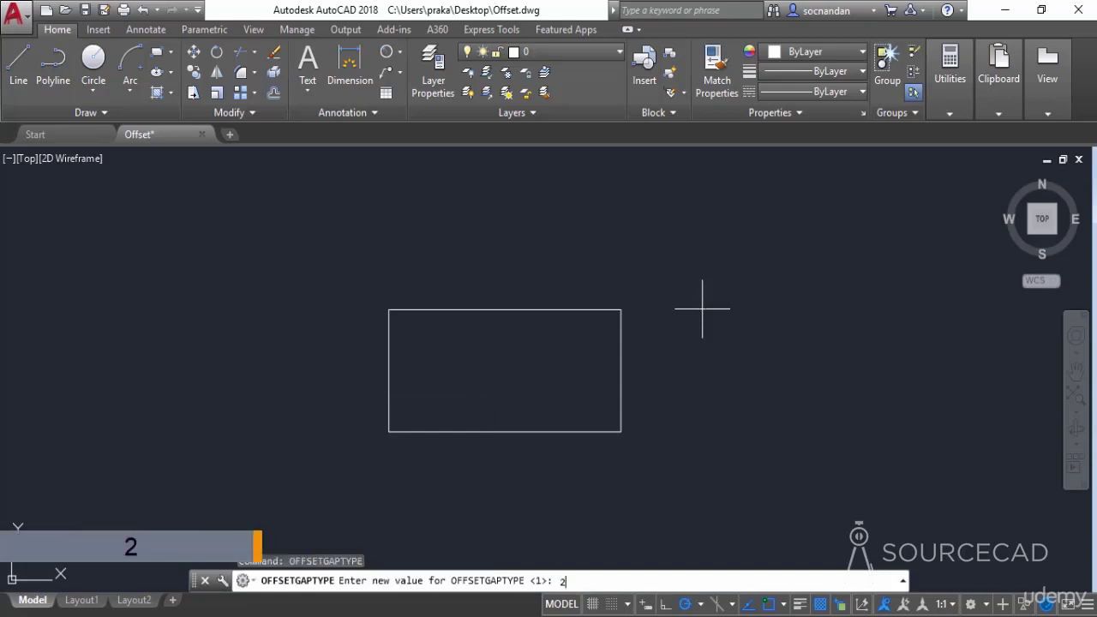
key(Return)
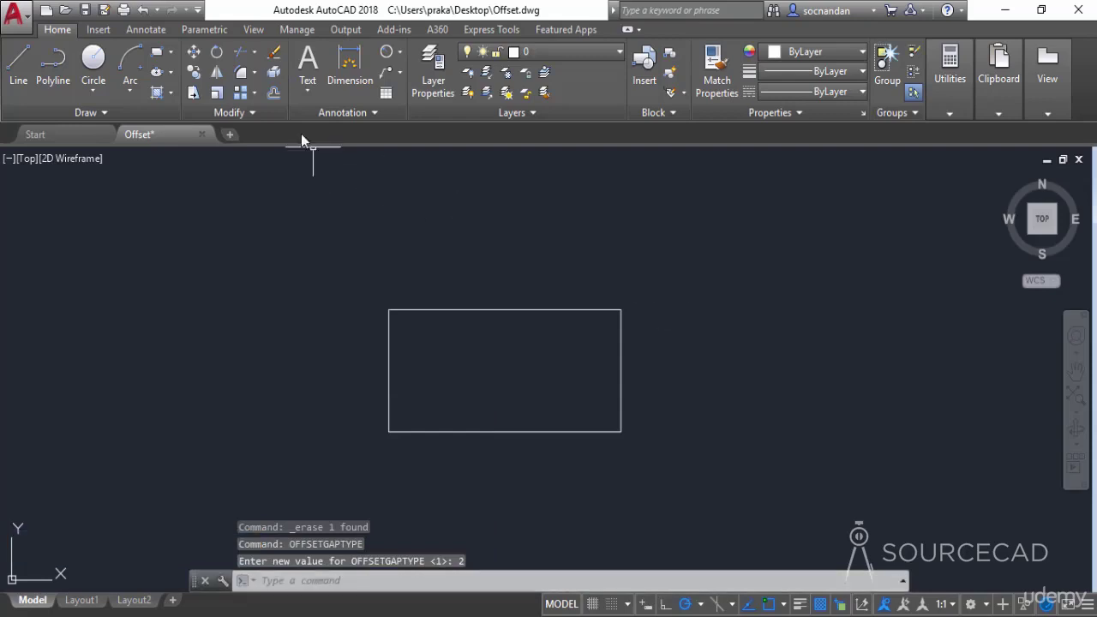
click(272, 93)
text(1)
key(Return)
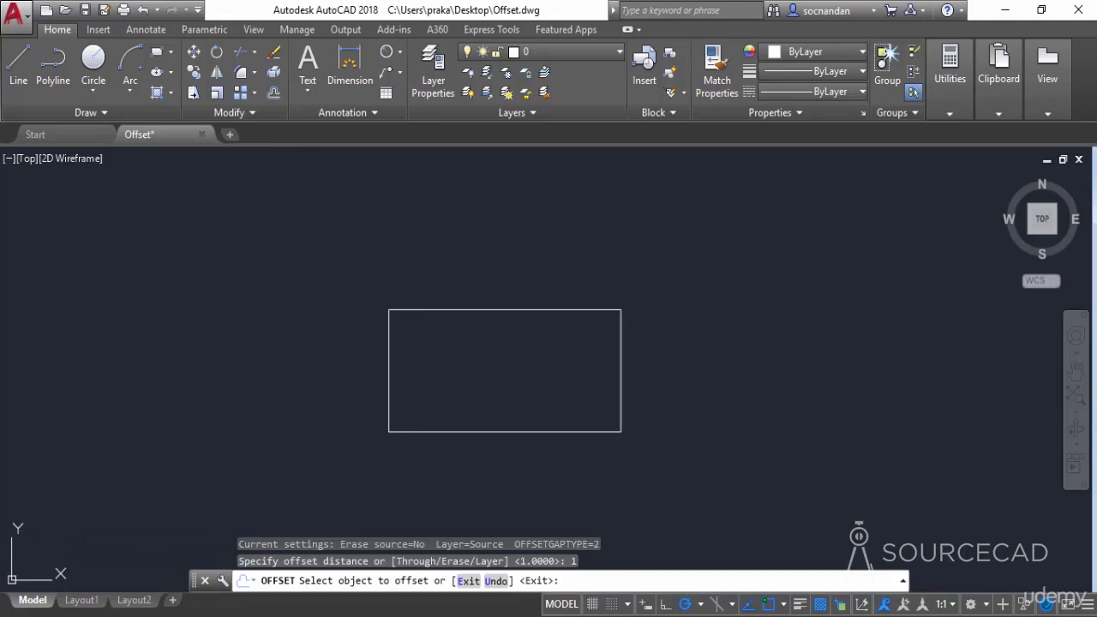
click(557, 311)
click(667, 273)
right_click(694, 299)
click(709, 311)
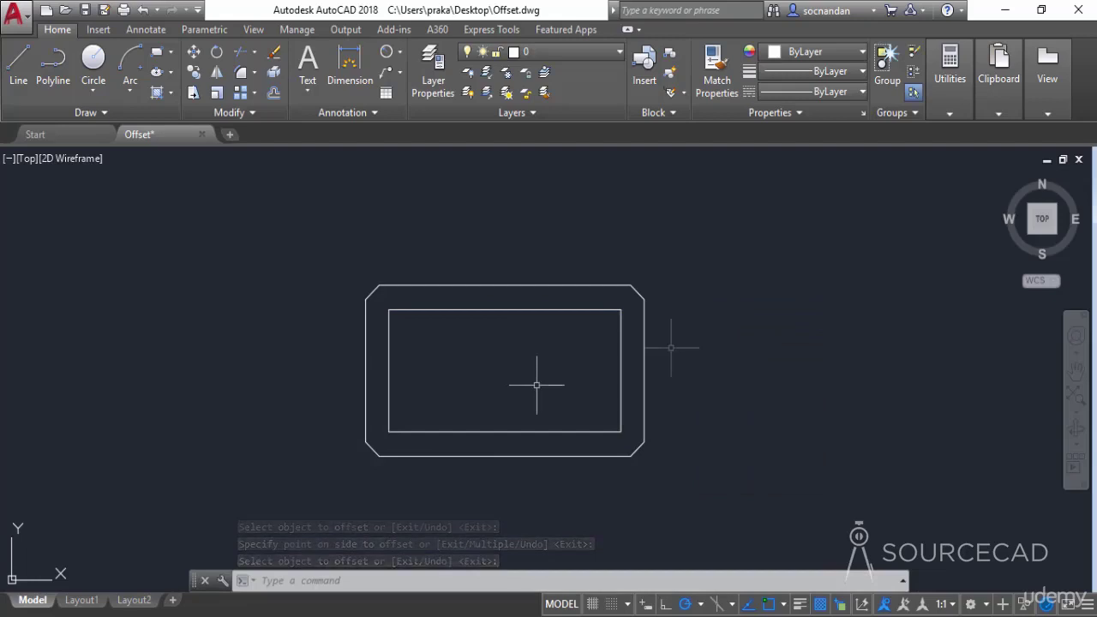
Step: Reset OFFSETGAPTYPE to 0 and erase the chamfered outer copy
text(o)
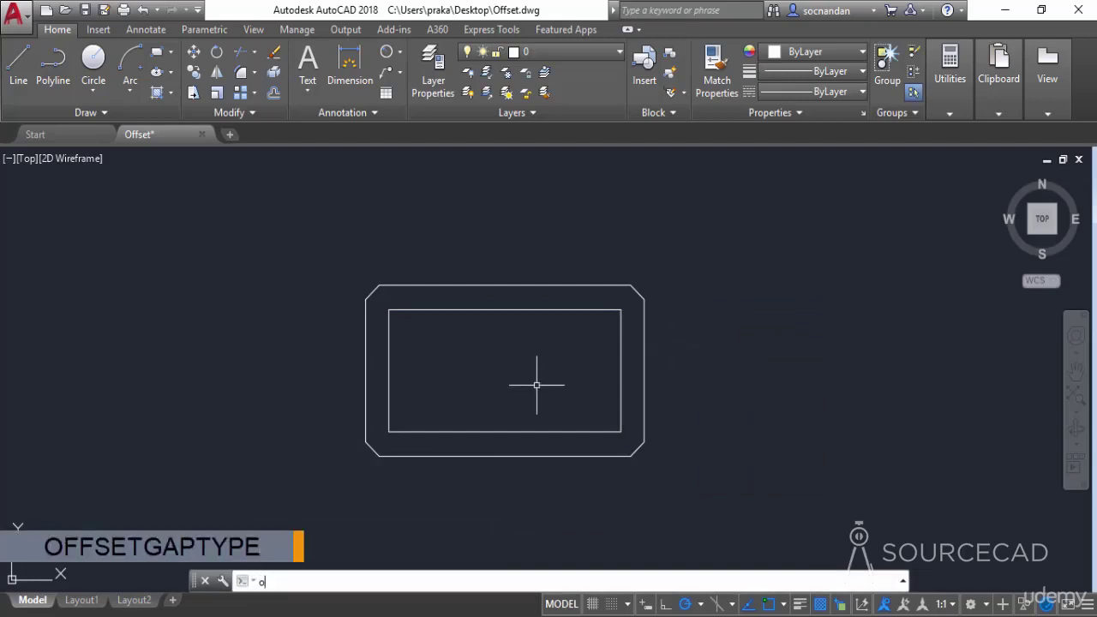
text(ffset)
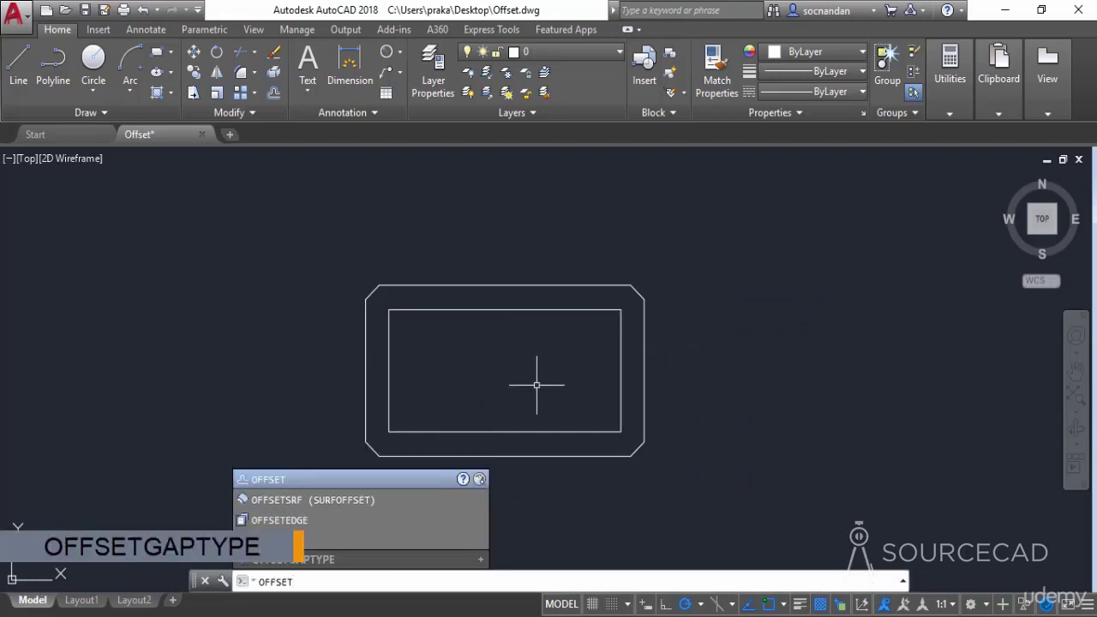
text(gaptype)
key(Return)
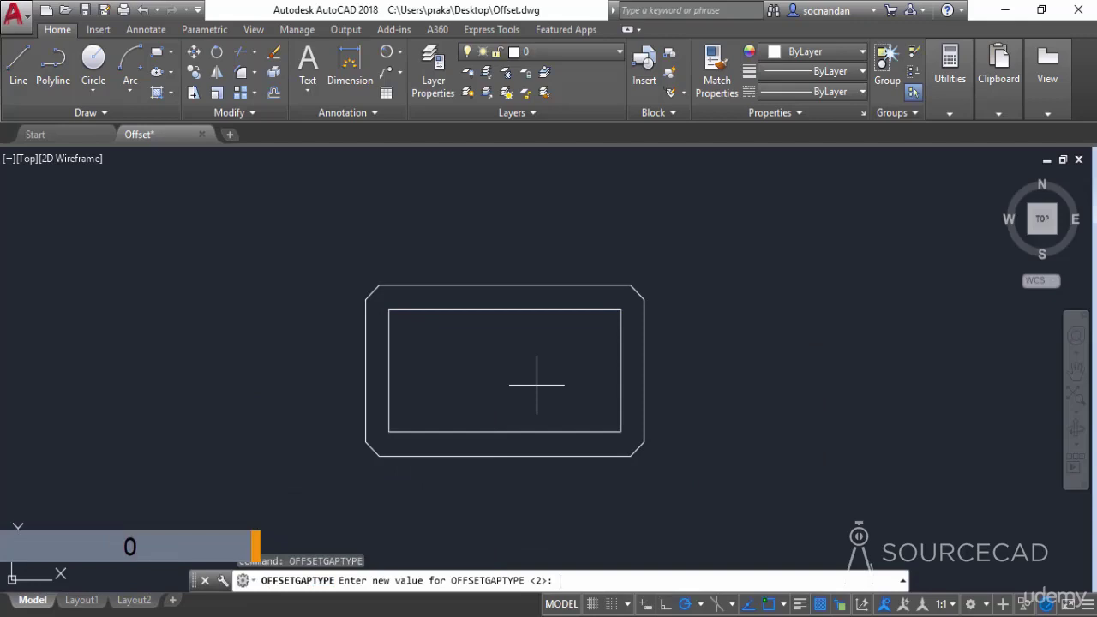
text(0)
key(Return)
click(540, 286)
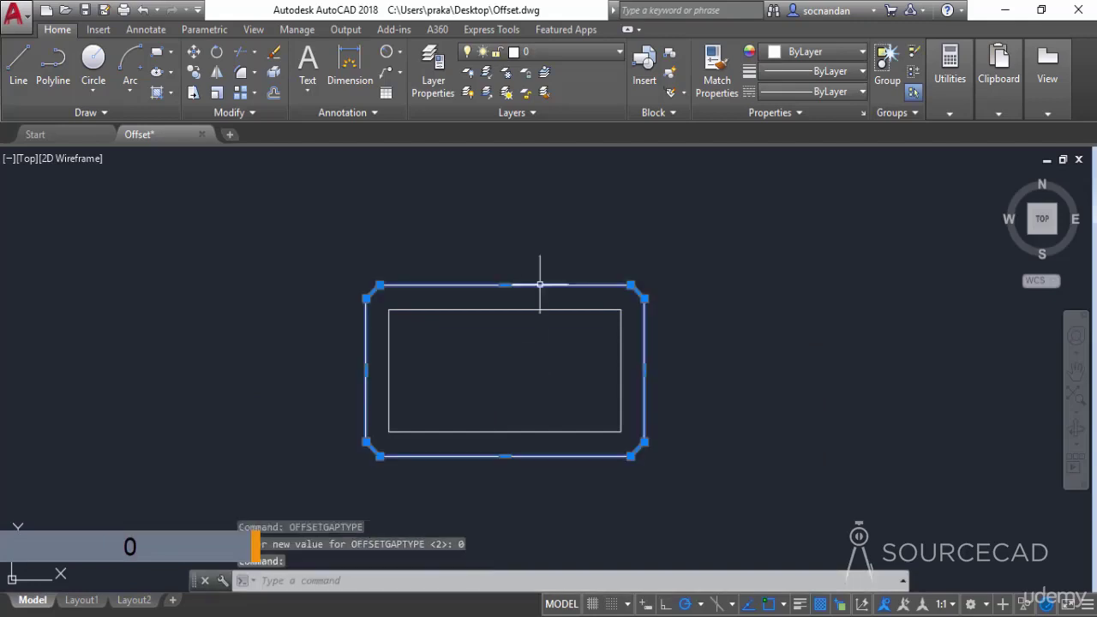
right_click(541, 287)
click(576, 307)
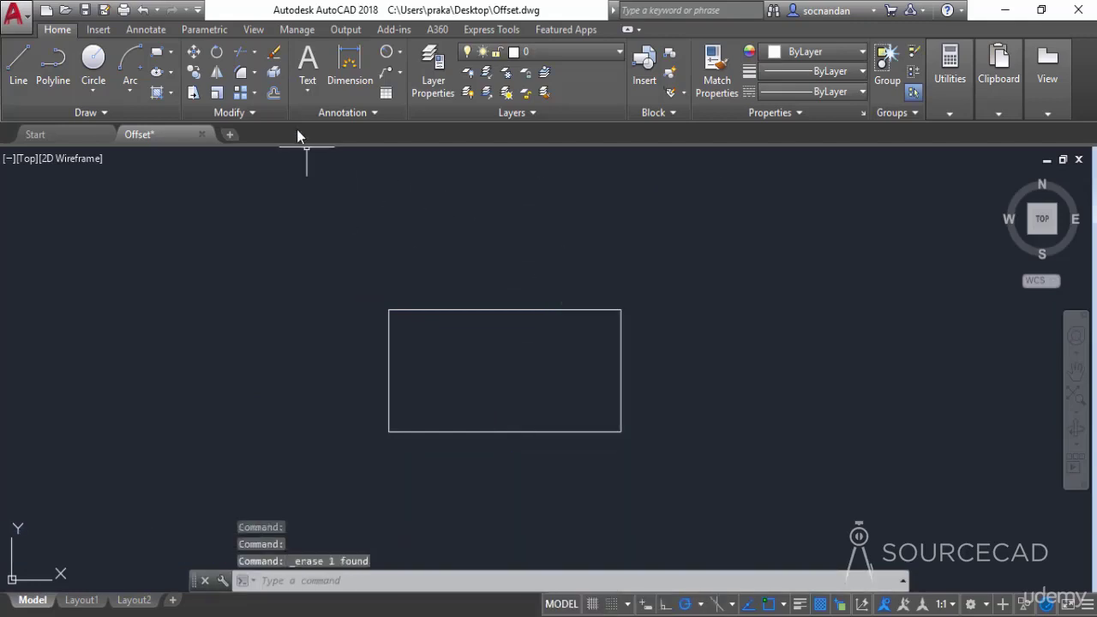
Step: Offset the rectangle with the Through option to a point just right of it
click(273, 94)
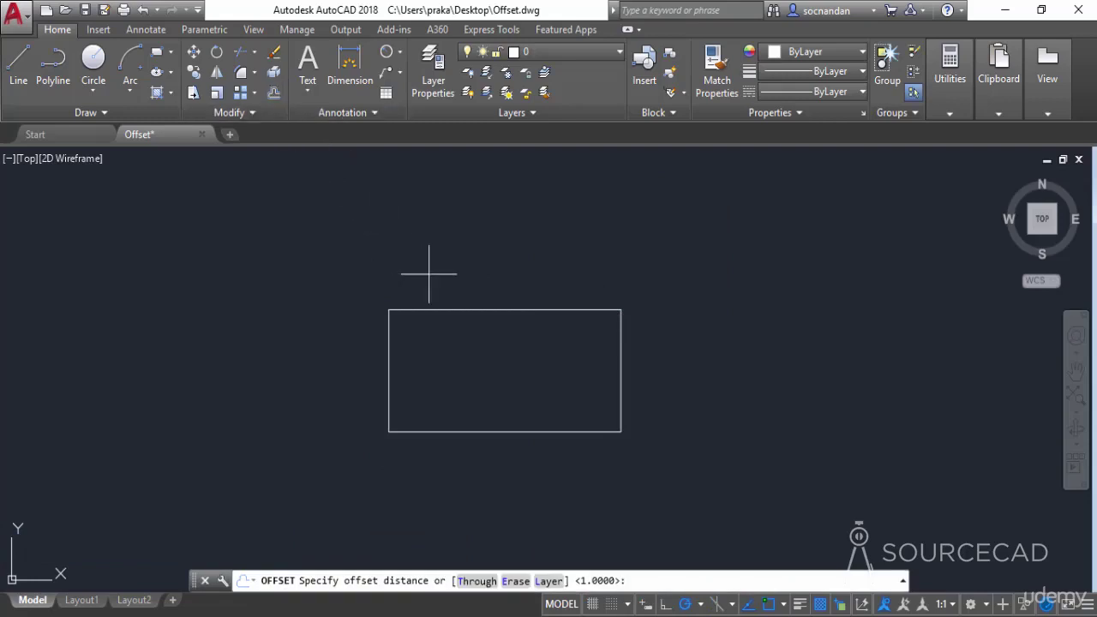
click(478, 581)
click(622, 372)
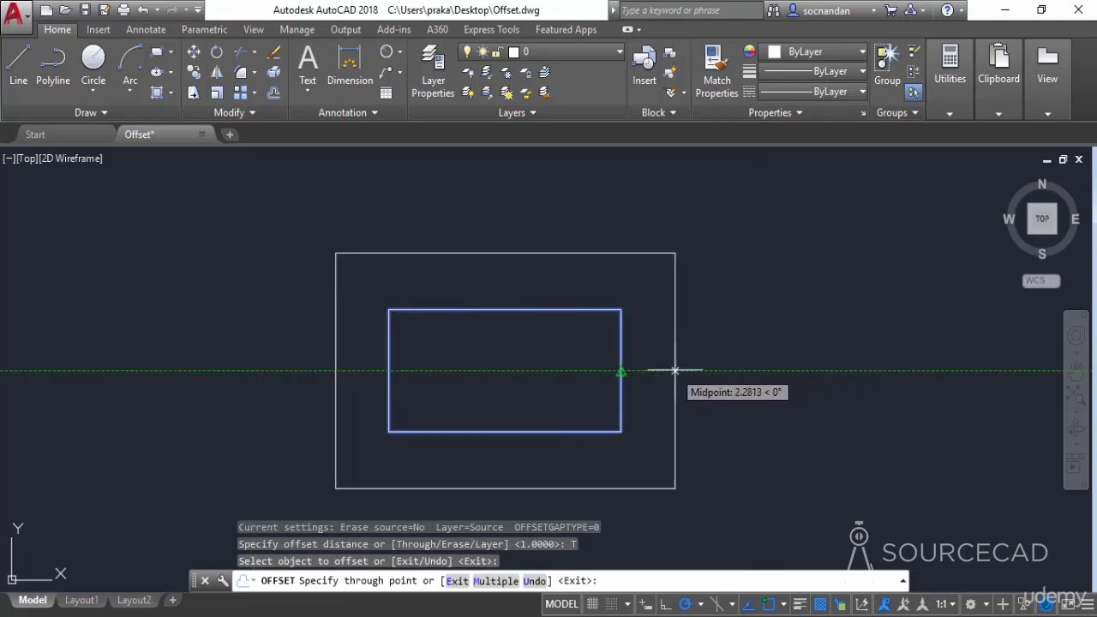
click(656, 372)
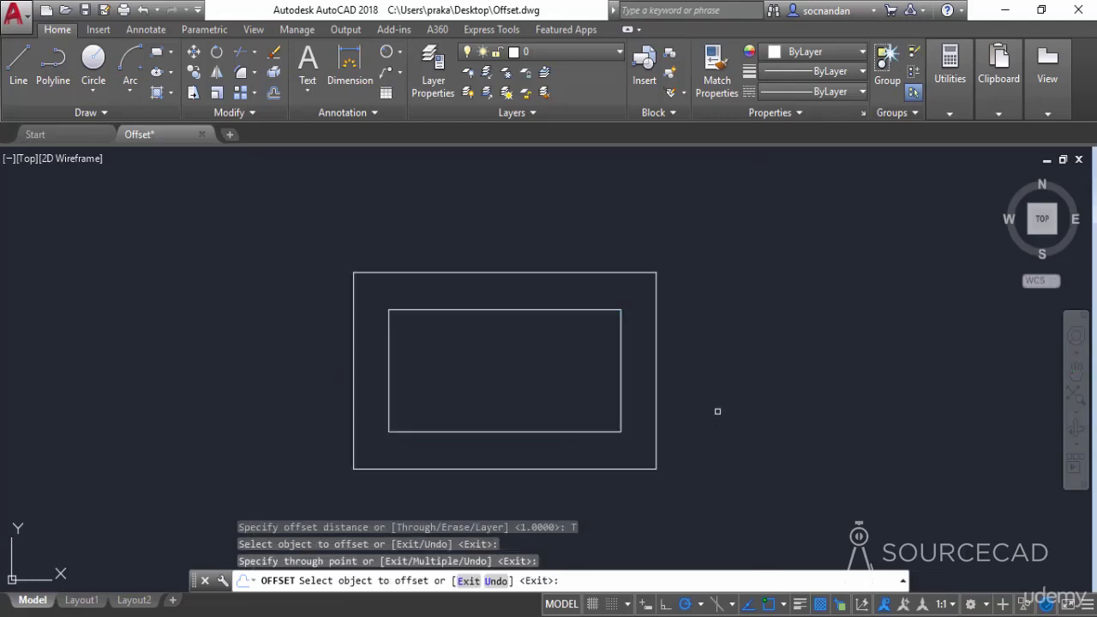